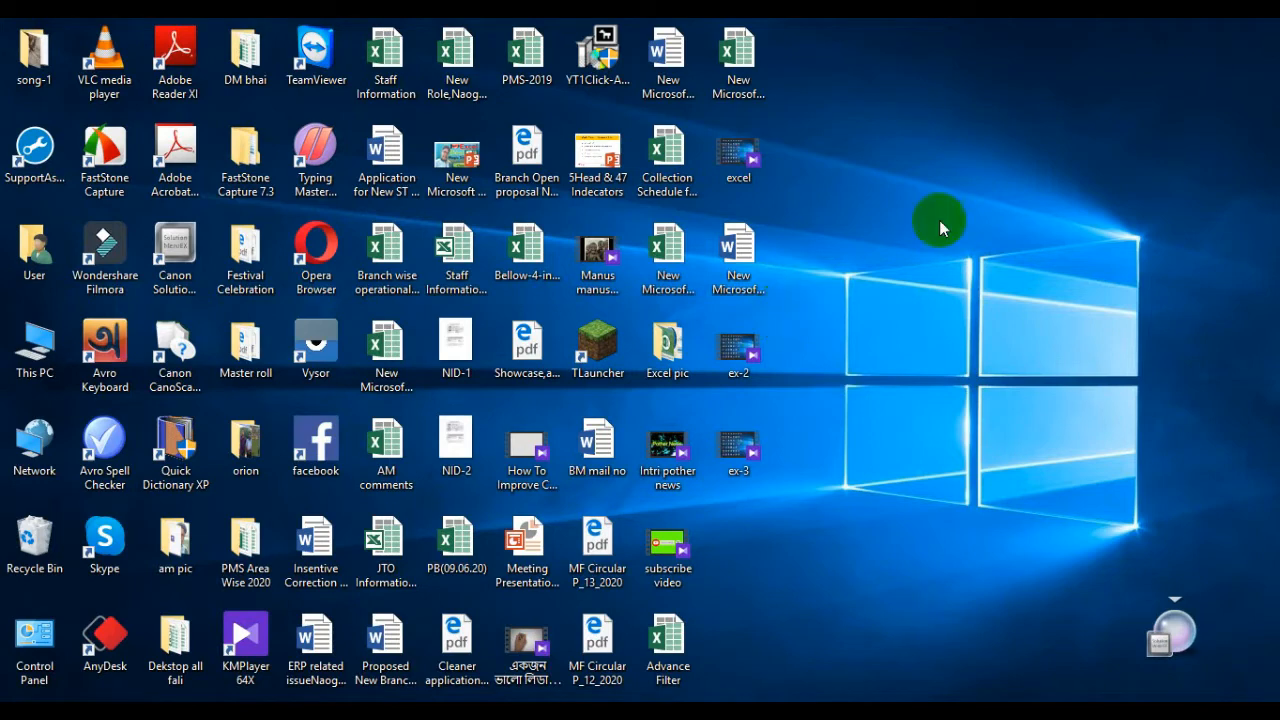
Step: Open the workbook New Microsoft Excel Worksheet (3) from the desktop and switch to Sheet1
{"action": "double_click", "coordinate": [742, 70]}
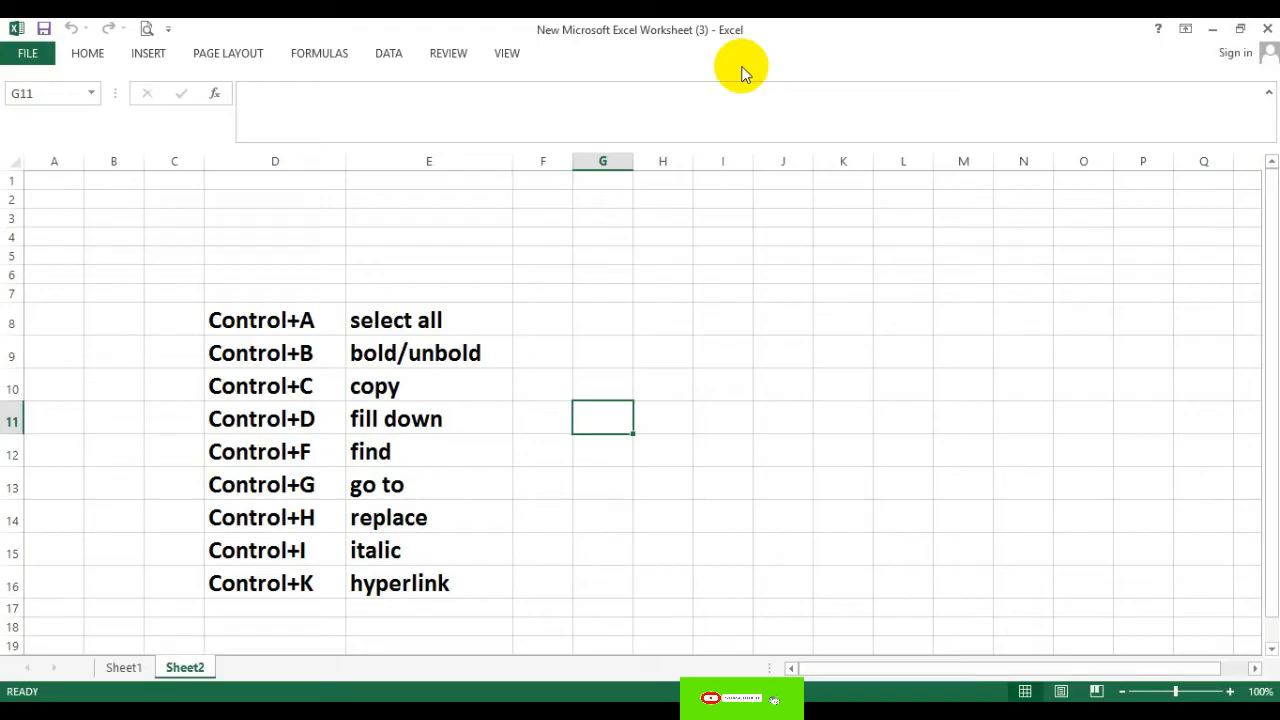
{"action": "left_click", "coordinate": [130, 670]}
{"action": "left_click", "coordinate": [747, 268]}
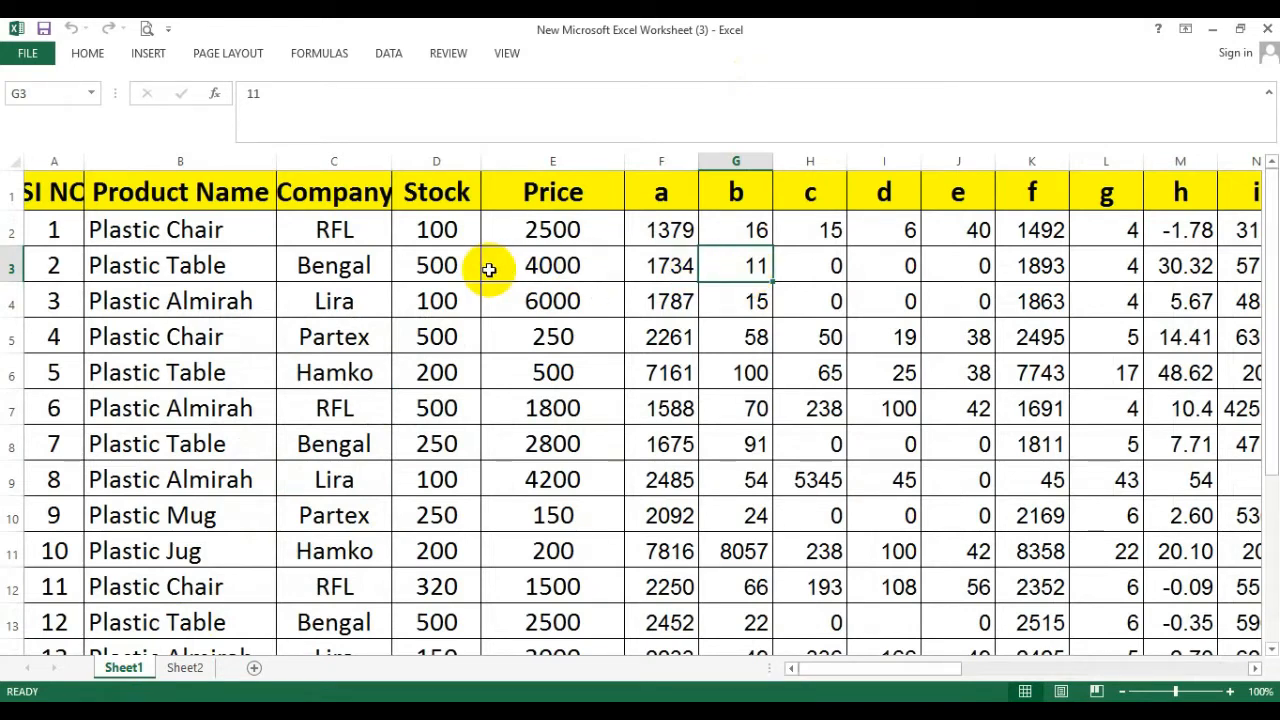
{"action": "left_click", "coordinate": [341, 231]}
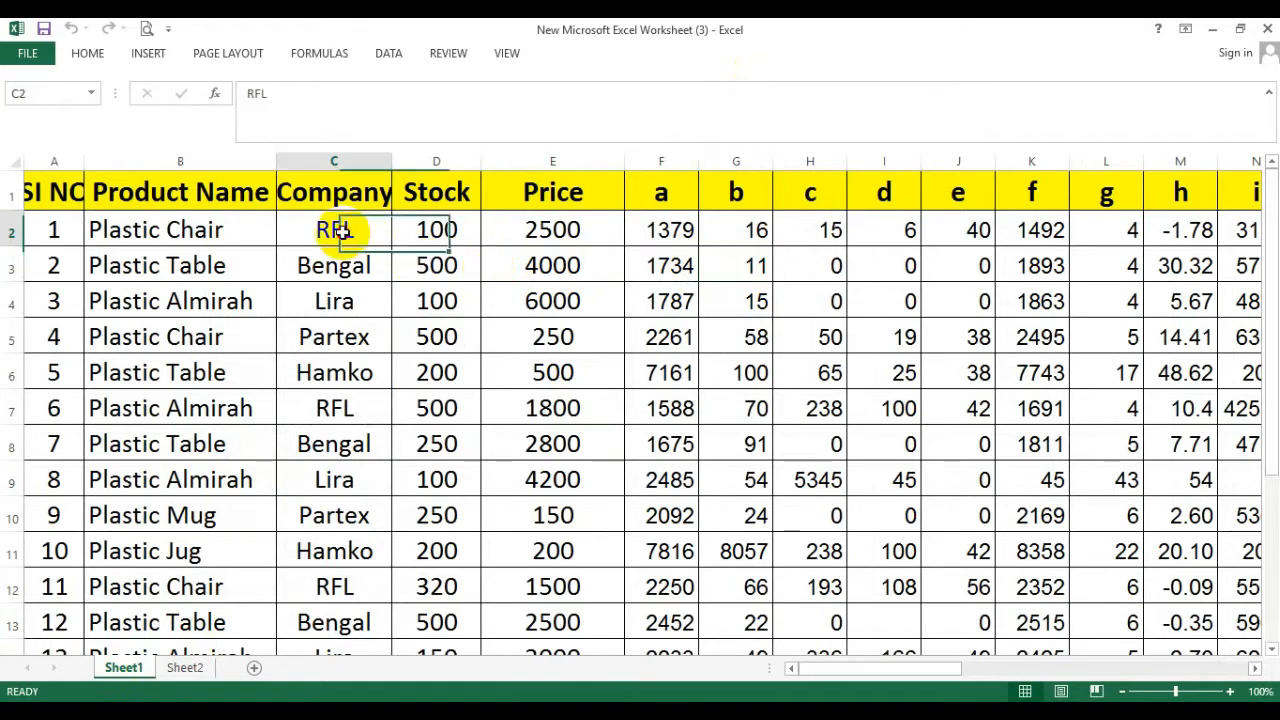
{"action": "left_click", "coordinate": [192, 229]}
{"action": "left_click_drag", "start_coordinate": [380, 270], "coordinate": [777, 606]}
{"action": "left_click", "coordinate": [512, 441]}
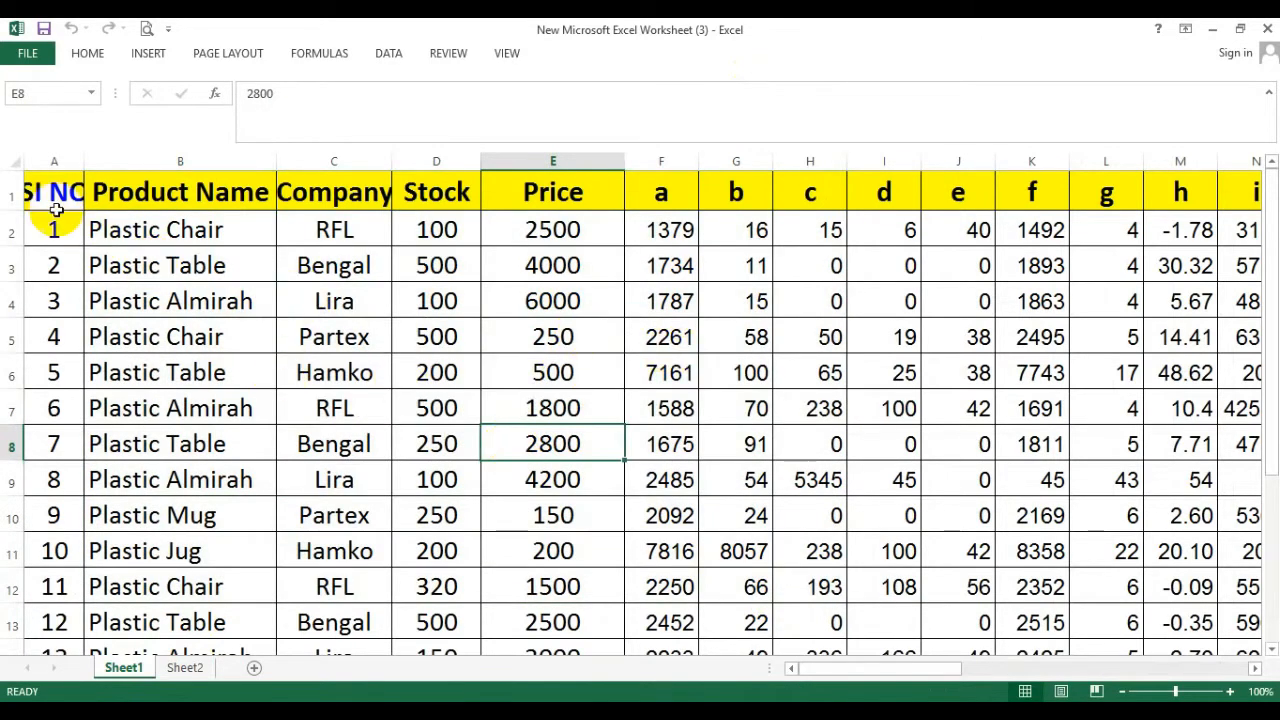
Step: Select every cell of Sheet1 and clear the selection, and do the same for the whole data table starting from E5
{"action": "left_click", "coordinate": [15, 160]}
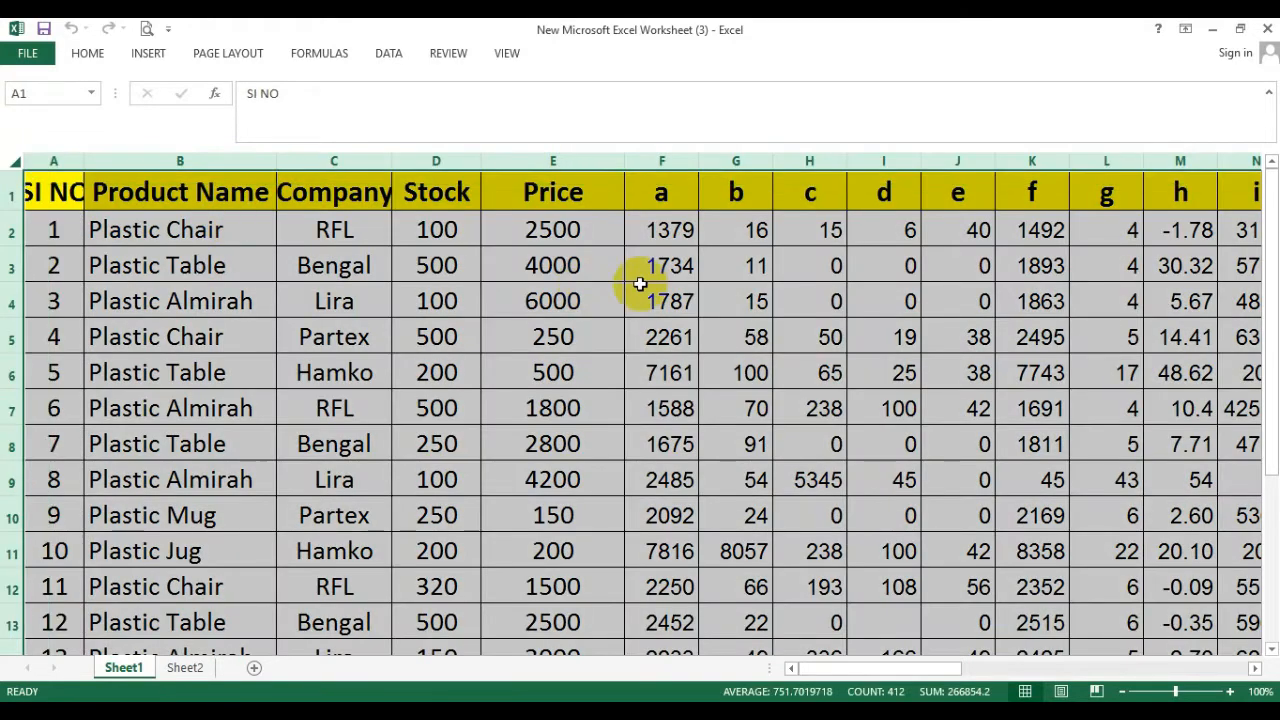
{"action": "left_click", "coordinate": [504, 328]}
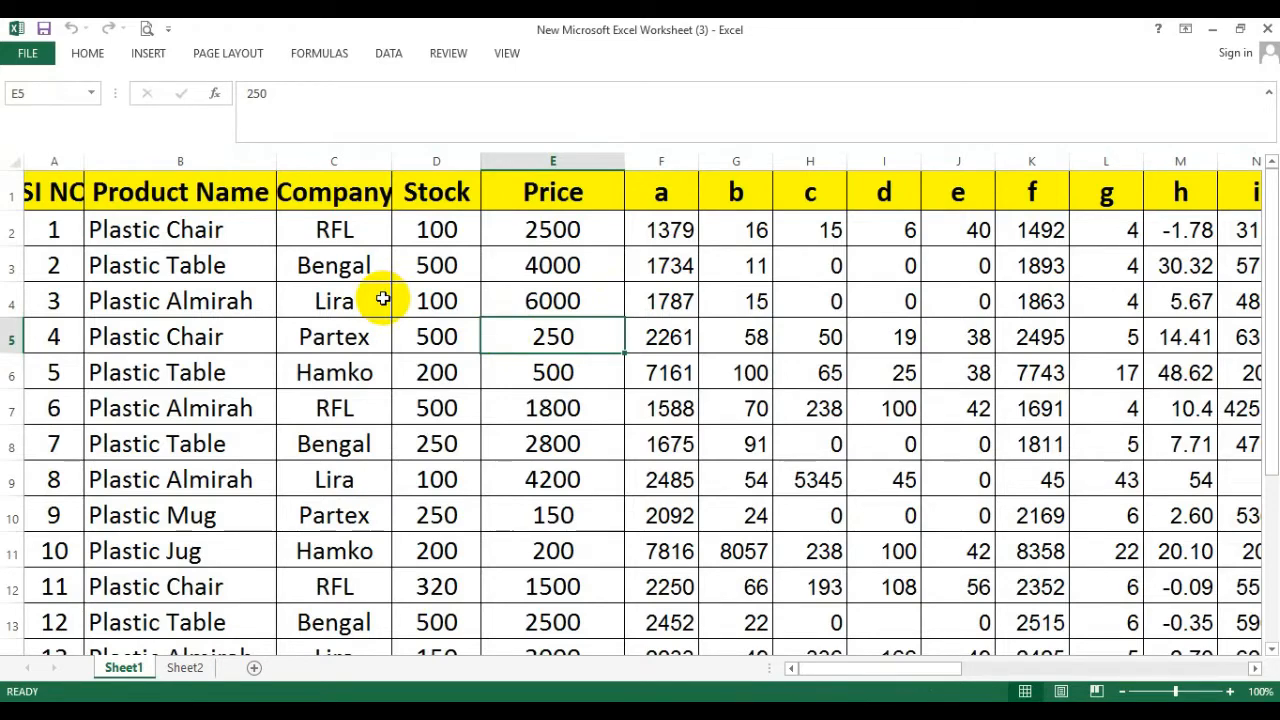
{"action": "key", "text": "ctrl+a"}
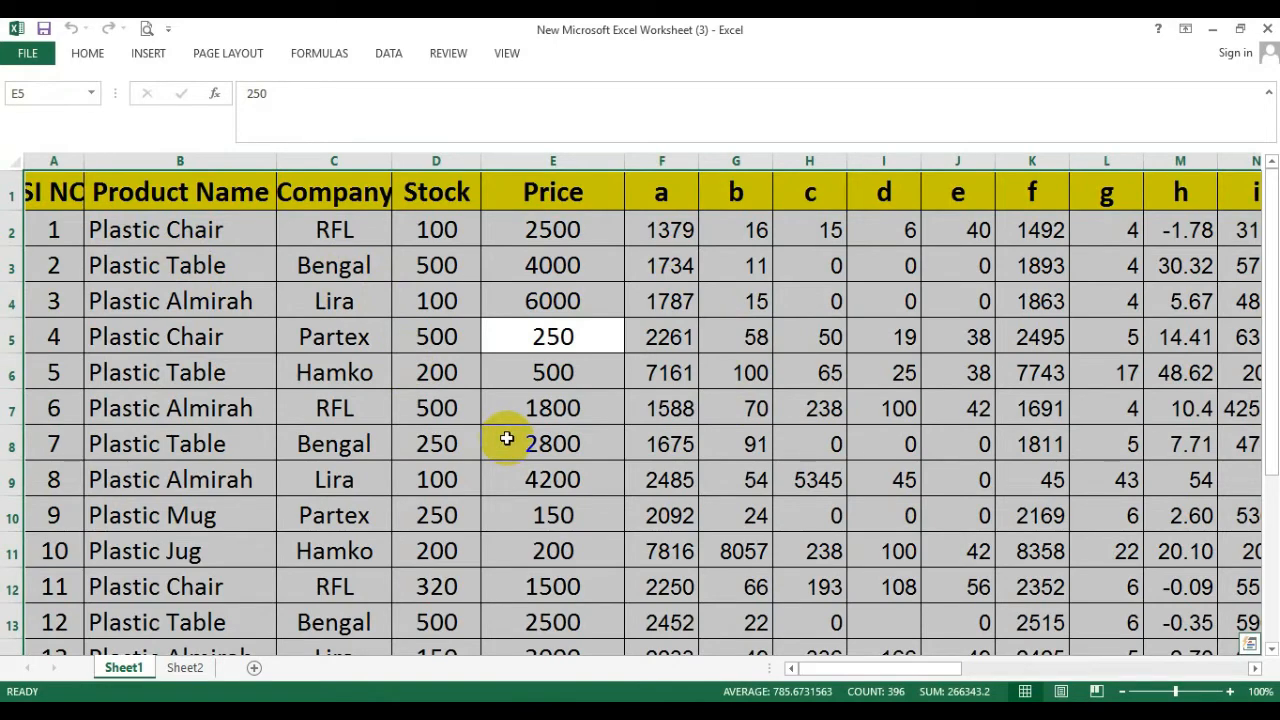
{"action": "left_click", "coordinate": [561, 410]}
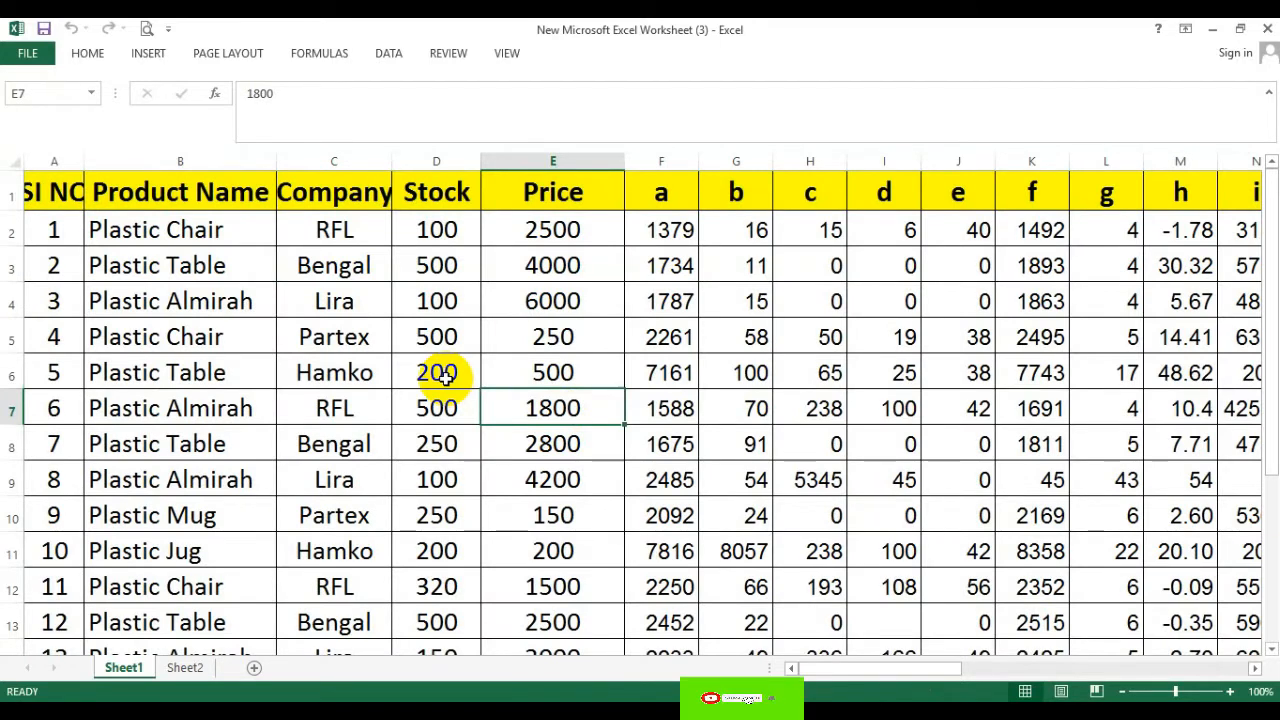
Step: Apply bold to the company name Lira in C4 and remove it again
{"action": "left_click", "coordinate": [340, 301]}
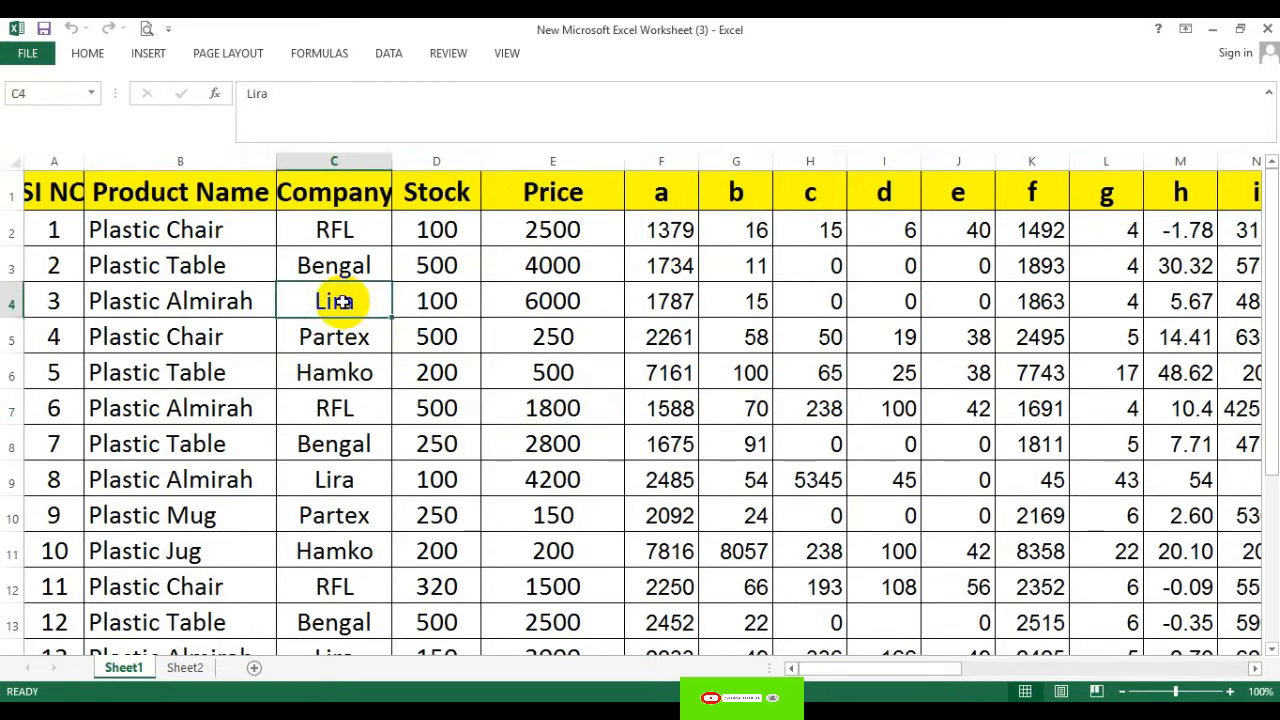
{"action": "key", "text": "ctrl+b"}
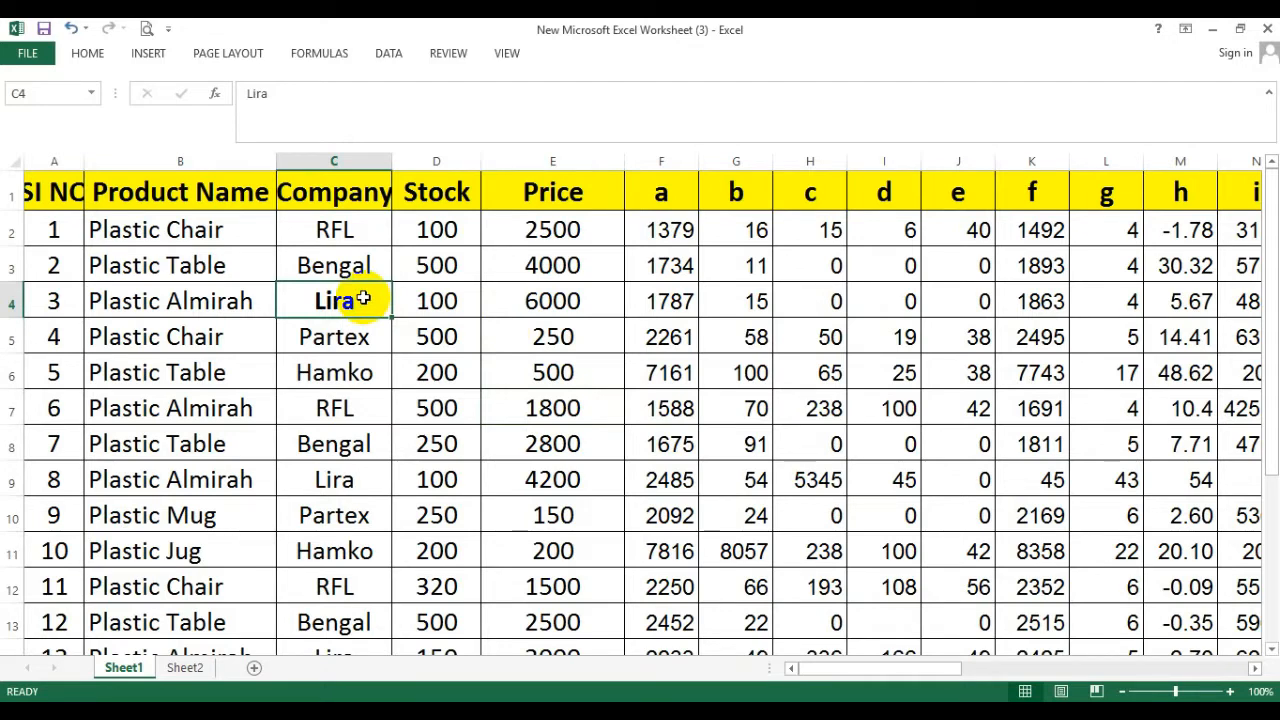
{"action": "key", "text": "ctrl+b"}
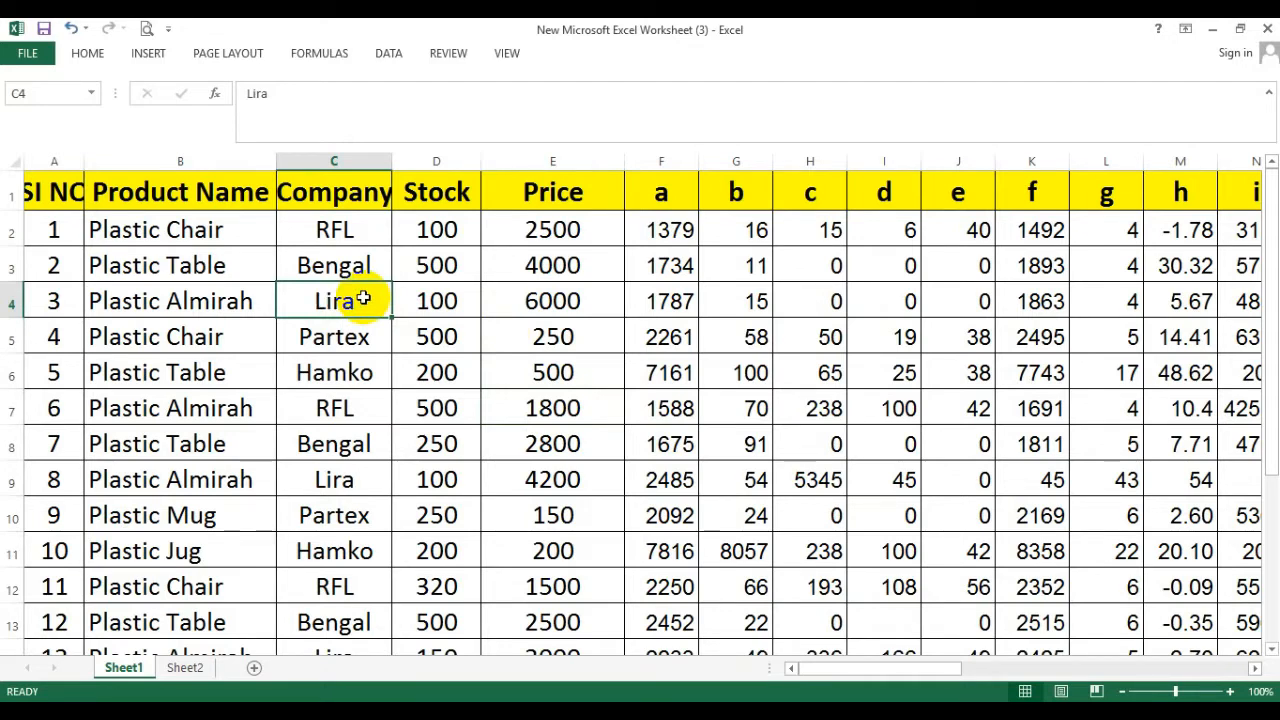
Step: Apply bold to the product data range B2:K13 and turn it off again
{"action": "left_click", "coordinate": [455, 333]}
{"action": "left_click_drag", "start_coordinate": [194, 229], "coordinate": [1017, 610]}
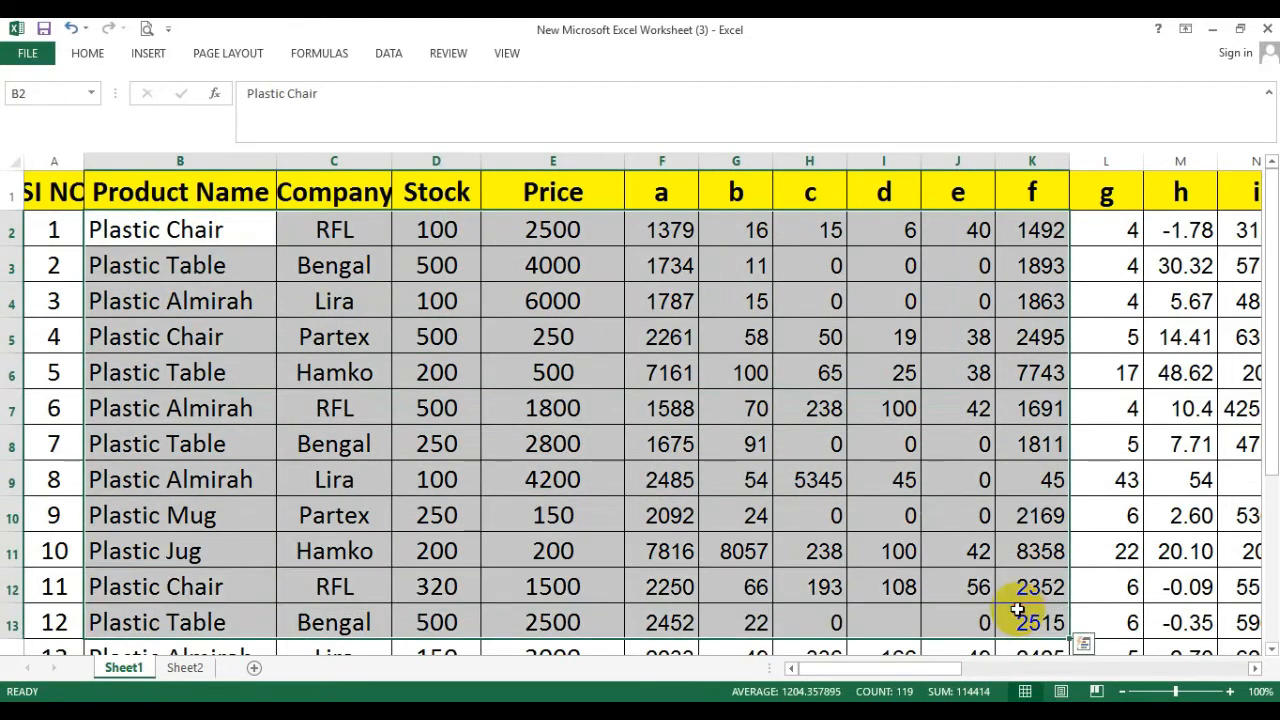
{"action": "key", "text": "ctrl+b"}
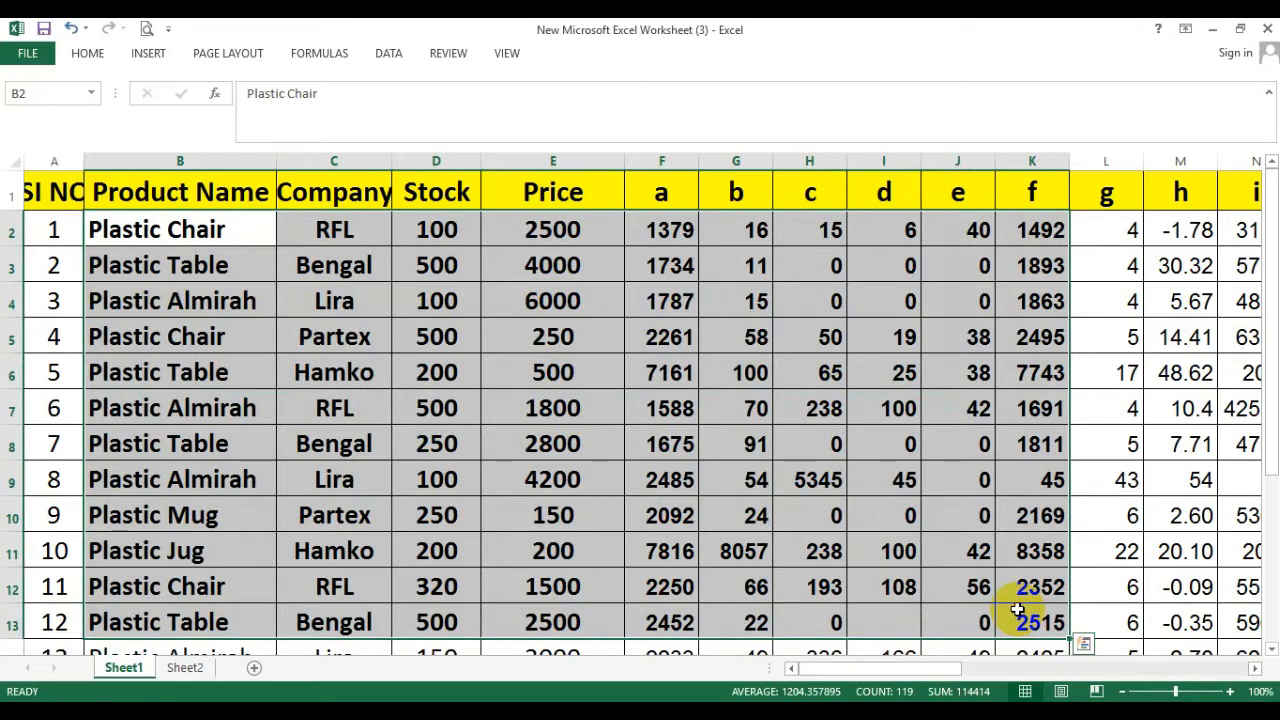
{"action": "key", "text": "ctrl+b"}
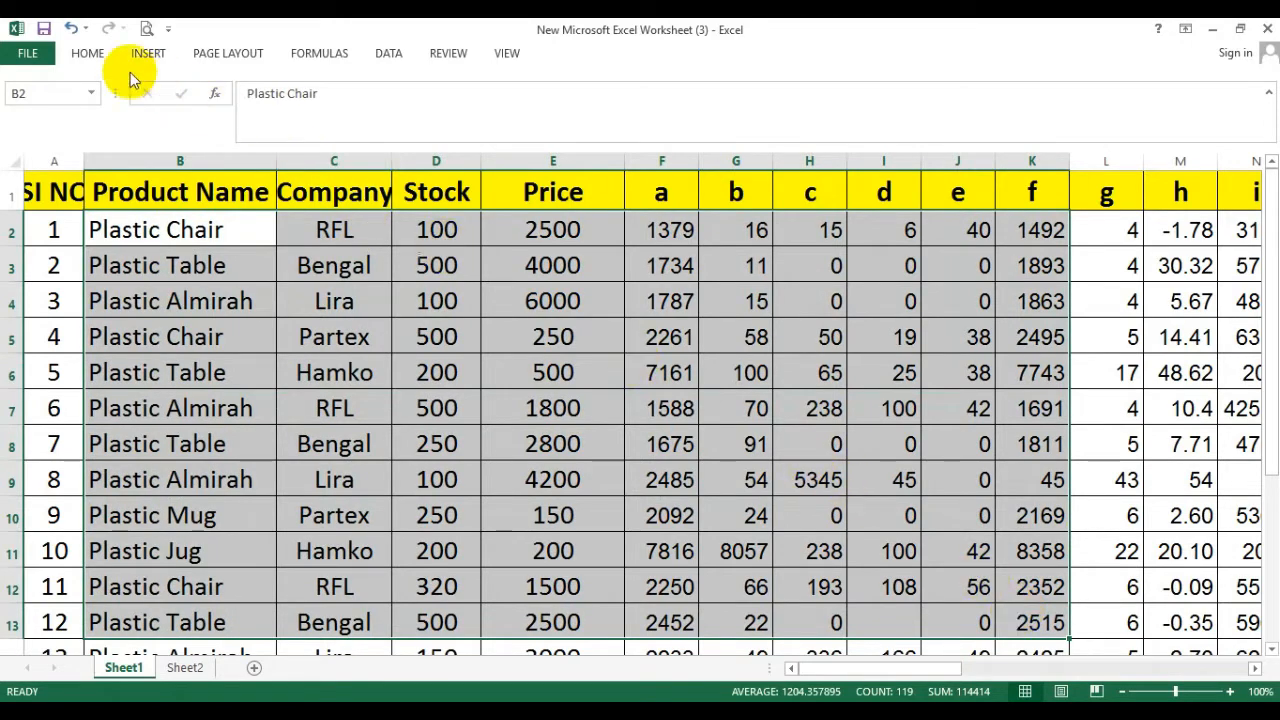
Step: Repeat bolding and unbolding B2:K13 with the ribbon's font formatting, and collapse the ribbon
{"action": "left_click", "coordinate": [87, 55]}
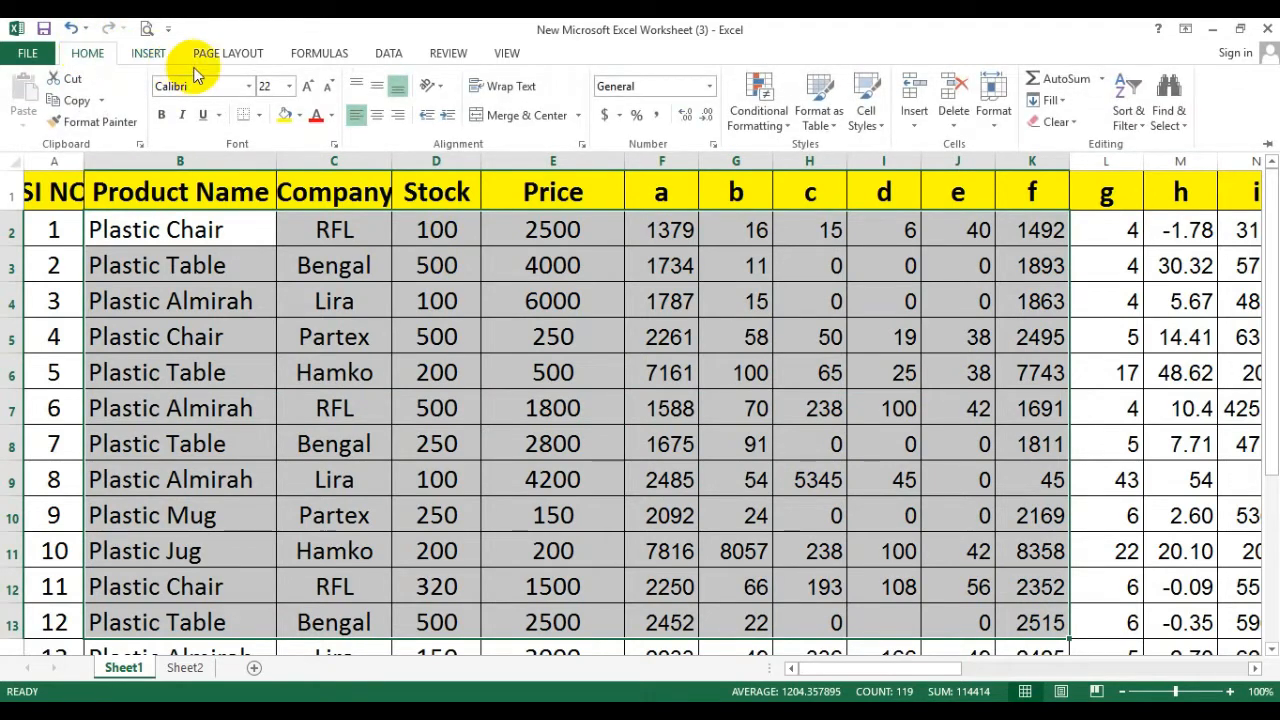
{"action": "left_click", "coordinate": [163, 116]}
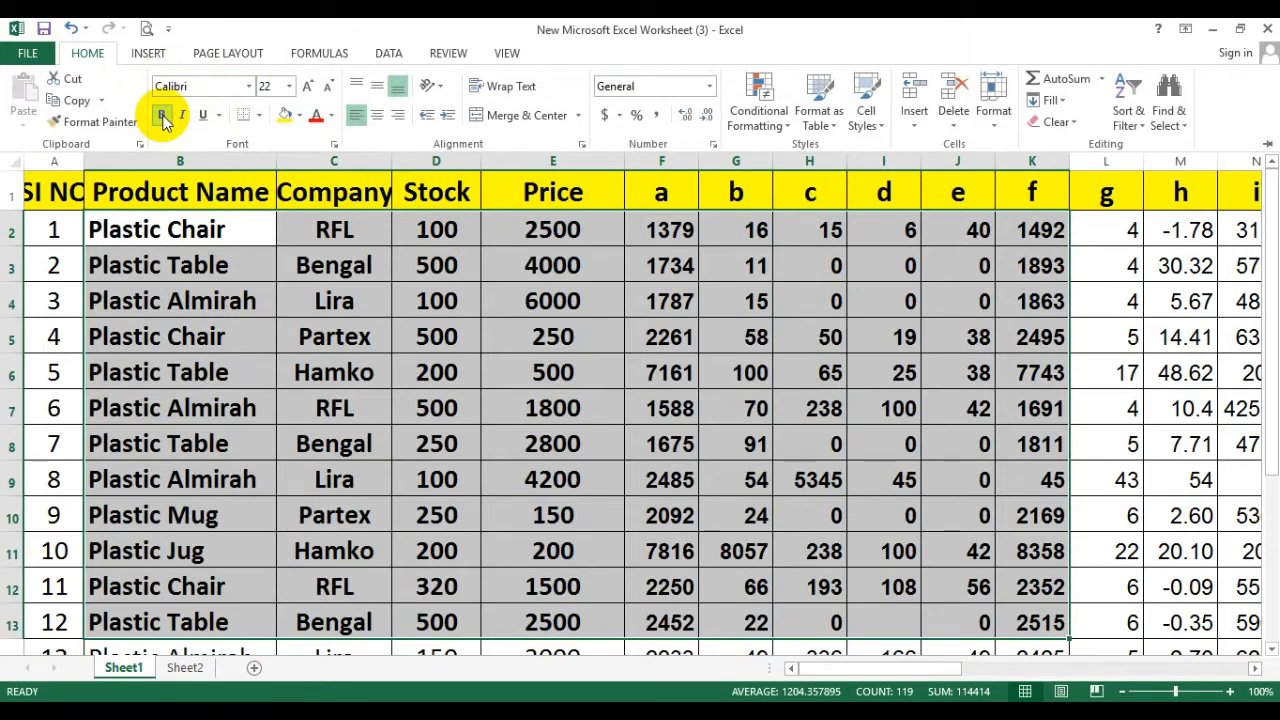
{"action": "left_click", "coordinate": [163, 116]}
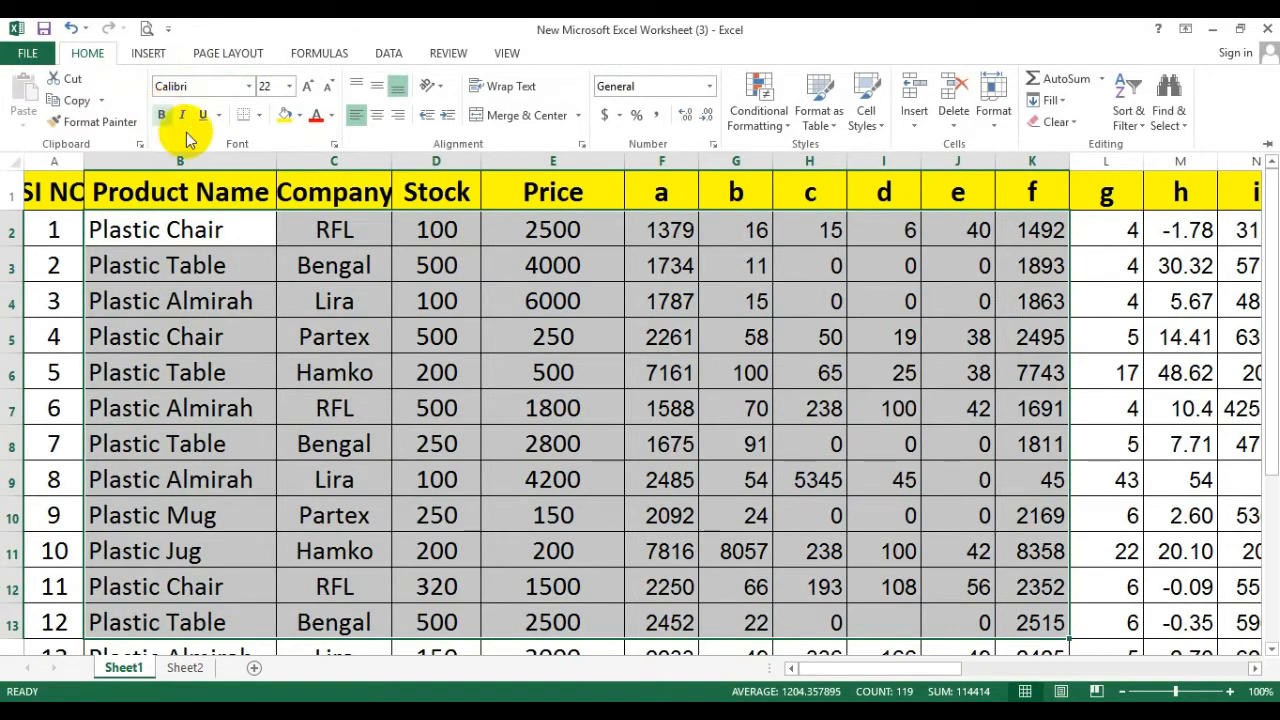
{"action": "key", "text": "ctrl+F1"}
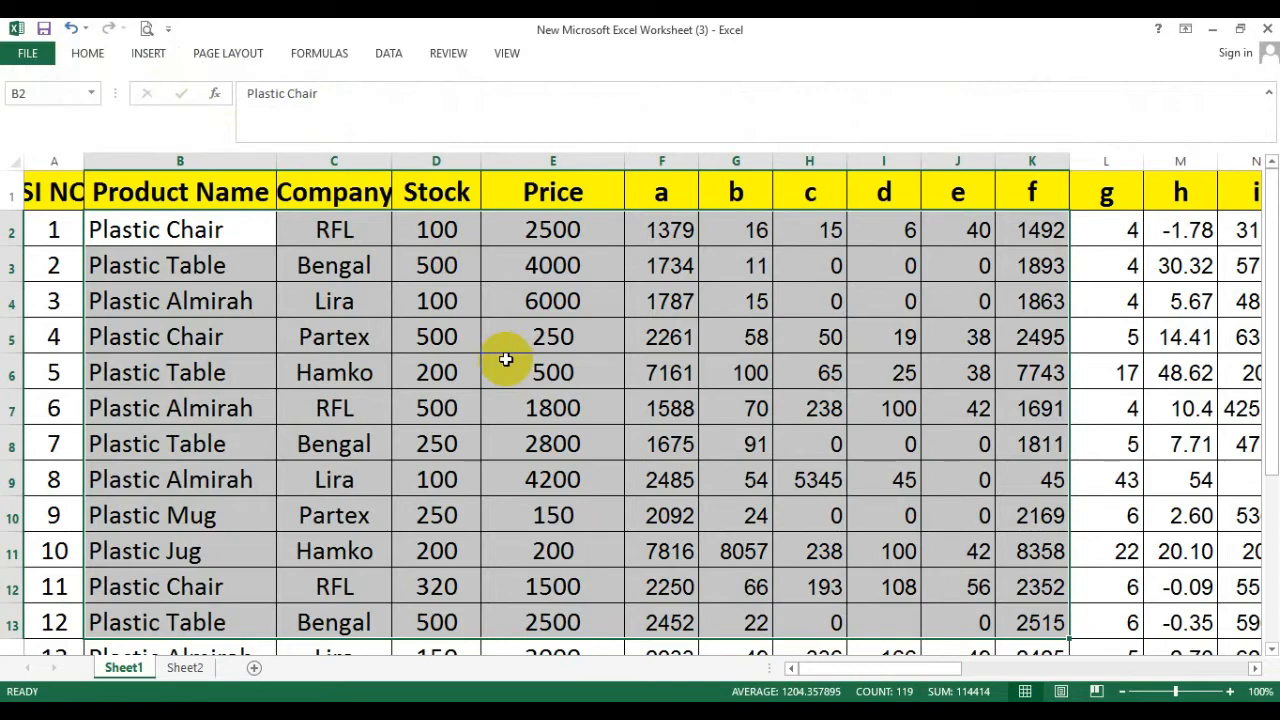
{"action": "left_click", "coordinate": [506, 359]}
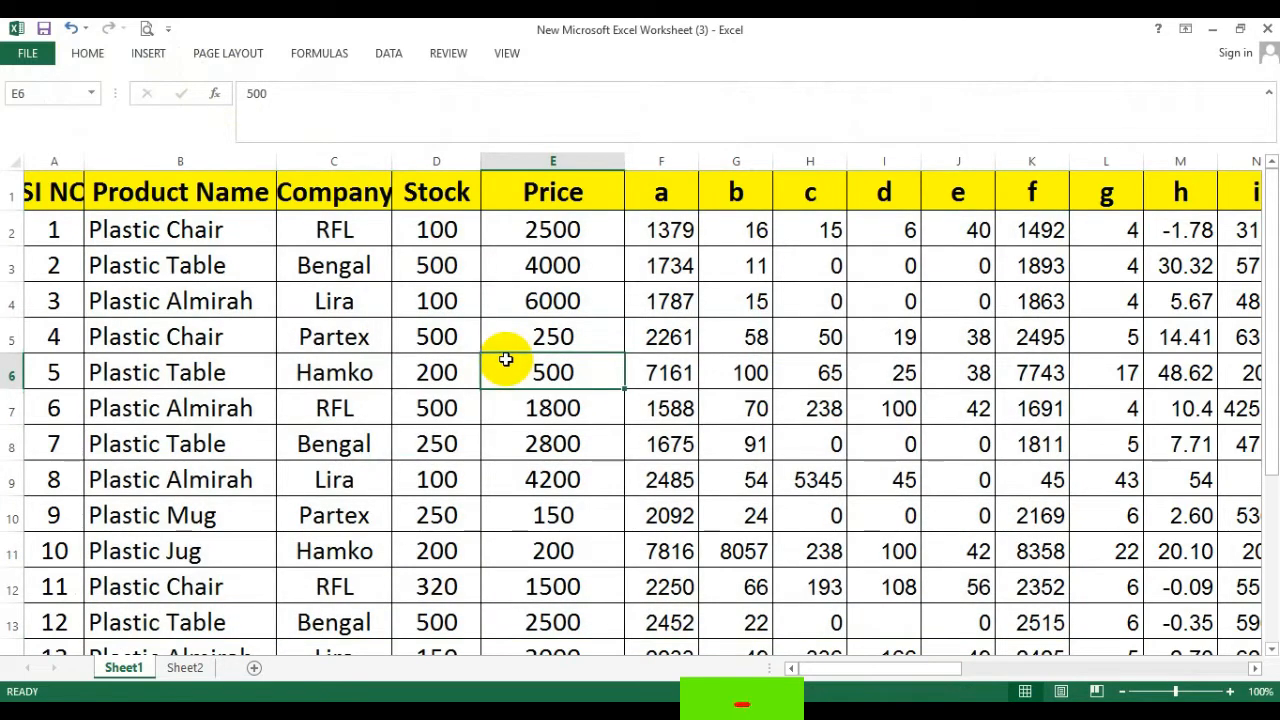
Step: Copy the range B2:H12, from the first product name to column c
{"action": "left_click", "coordinate": [227, 228]}
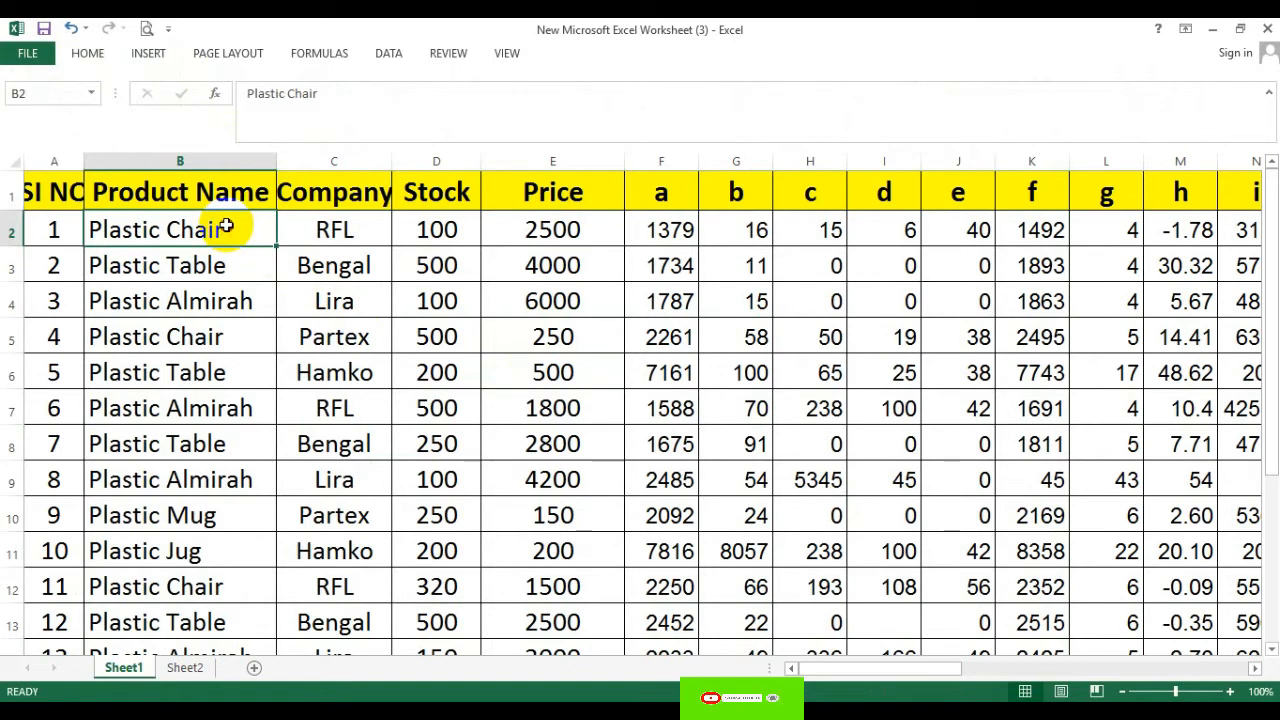
{"action": "left_click_drag", "start_coordinate": [227, 228], "coordinate": [832, 592]}
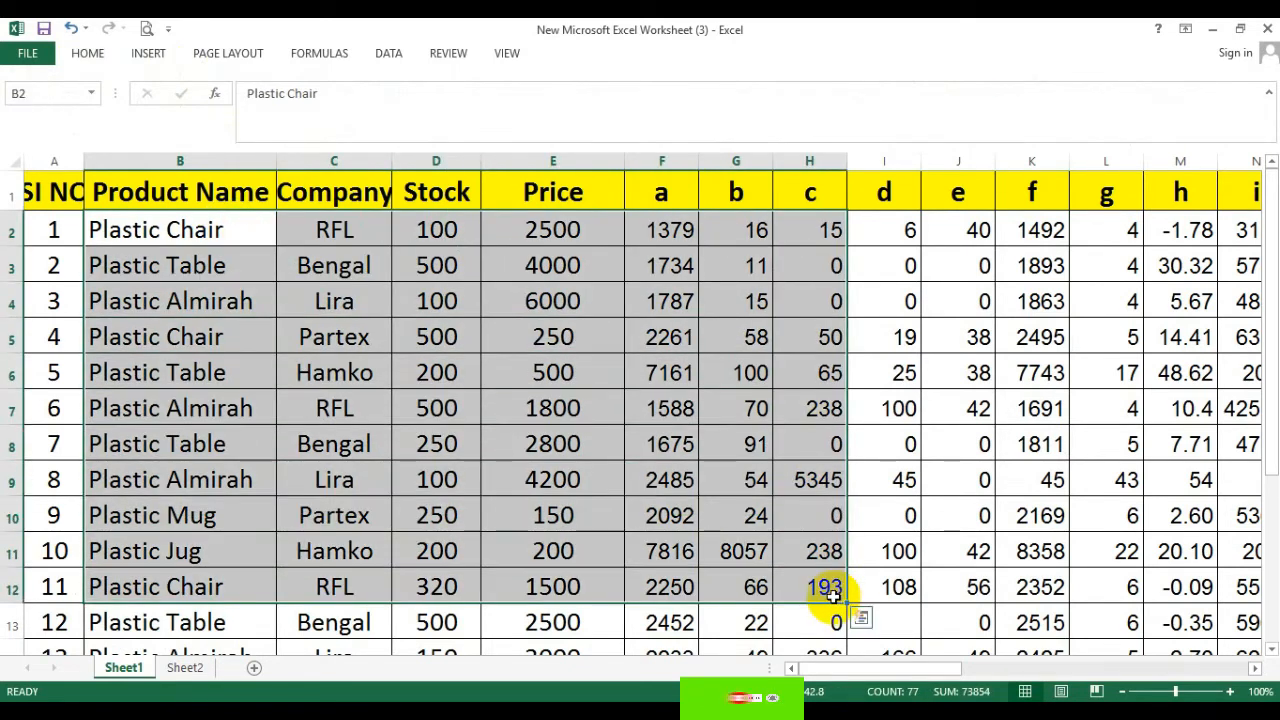
{"action": "right_click", "coordinate": [588, 443]}
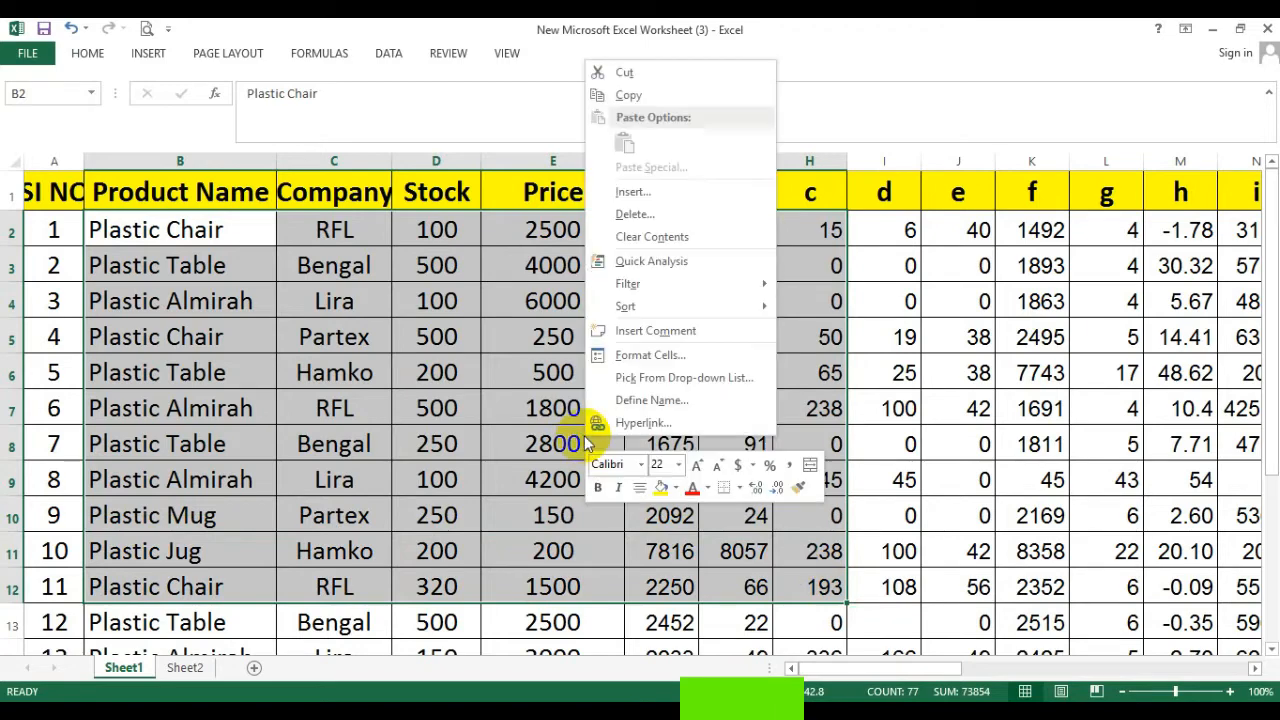
{"action": "left_click", "coordinate": [630, 96]}
{"action": "left_click", "coordinate": [553, 379]}
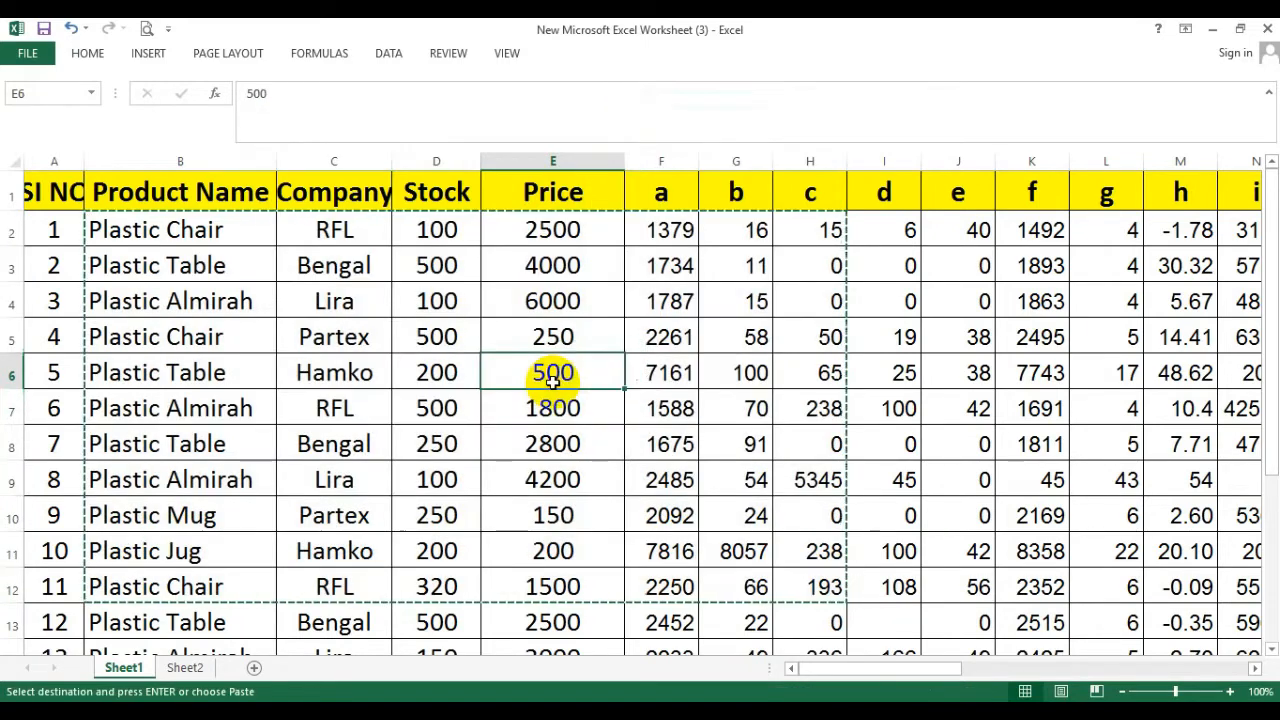
Step: Copy the range I2:L11 covering columns d to g
{"action": "left_click", "coordinate": [910, 231]}
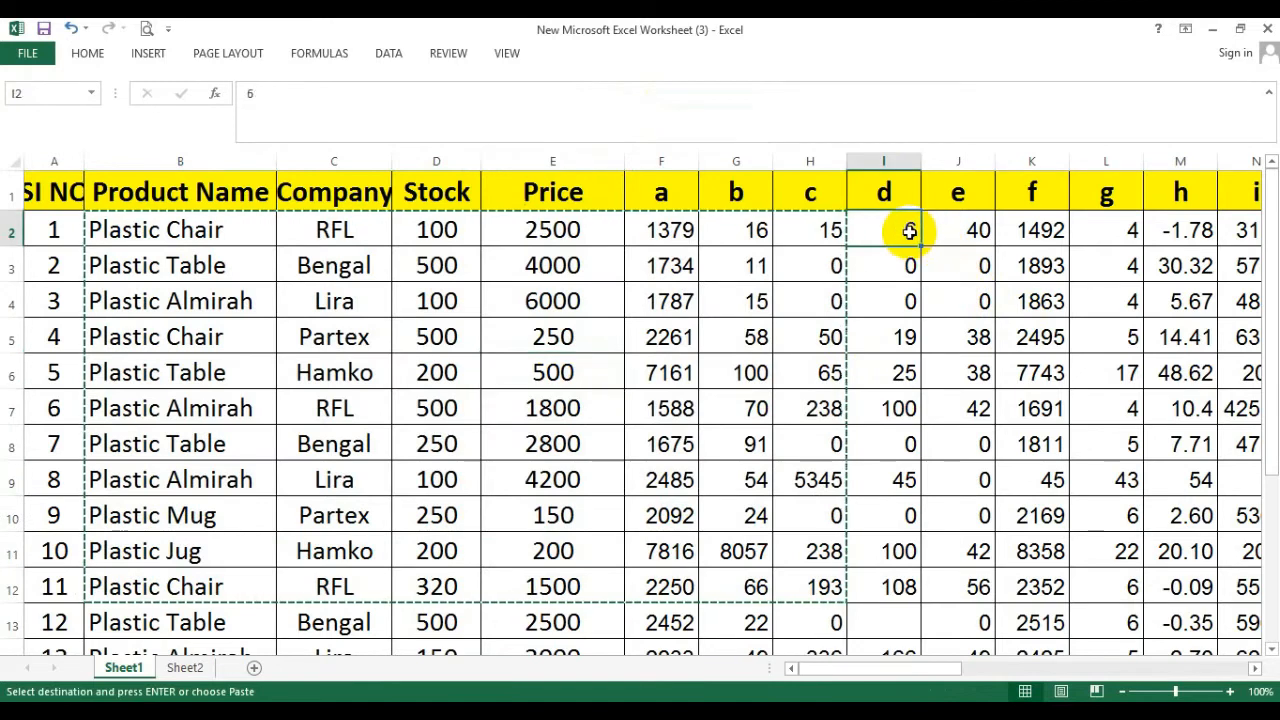
{"action": "left_click_drag", "start_coordinate": [910, 231], "coordinate": [1069, 535]}
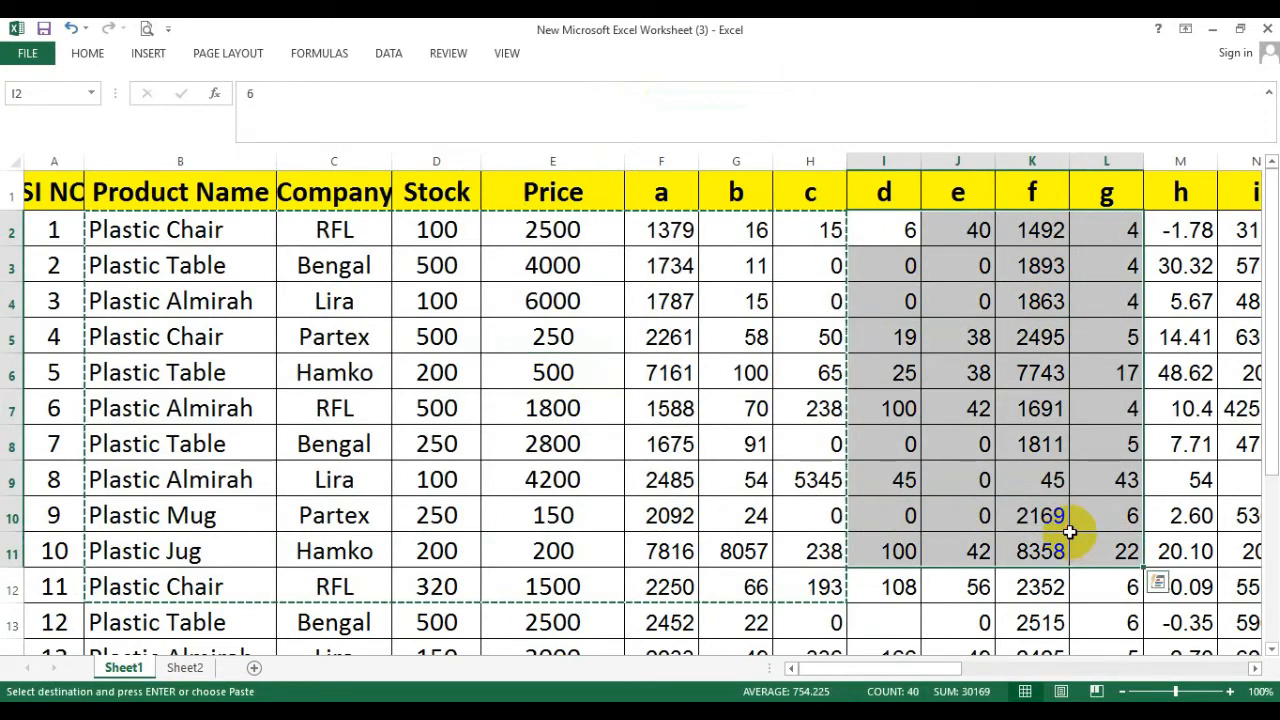
{"action": "key", "text": "ctrl+c"}
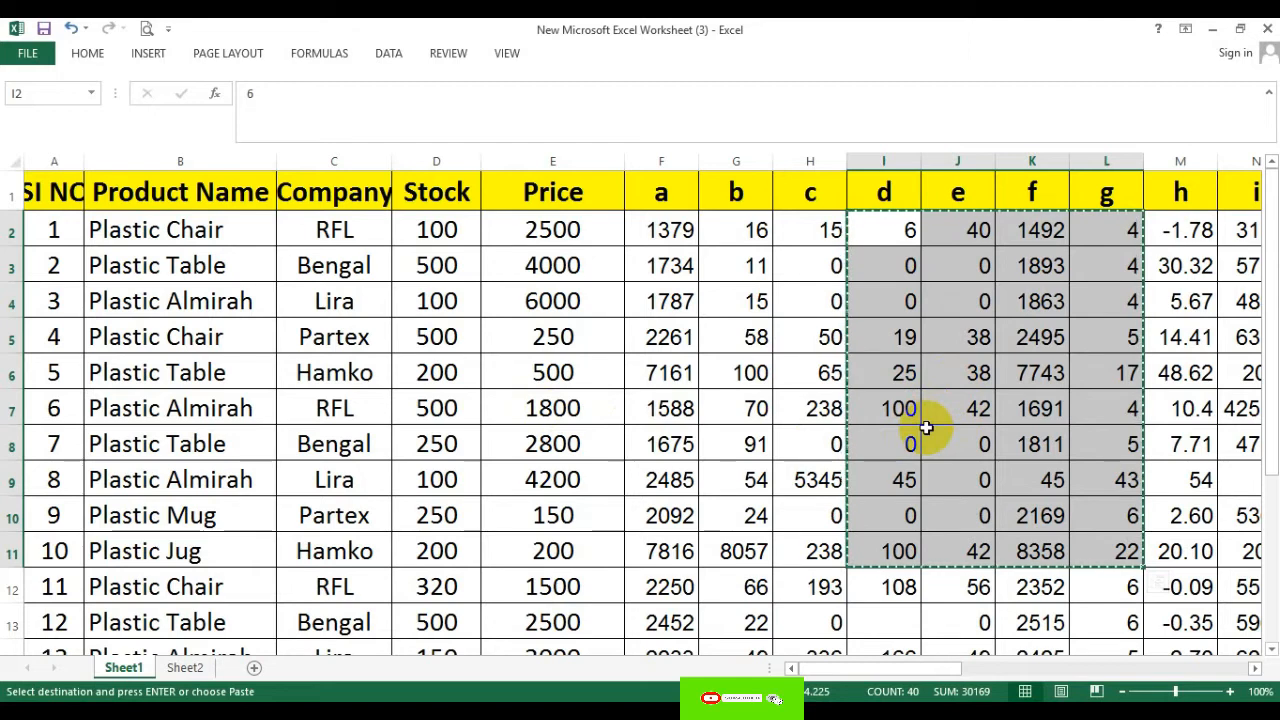
{"action": "left_click", "coordinate": [705, 395]}
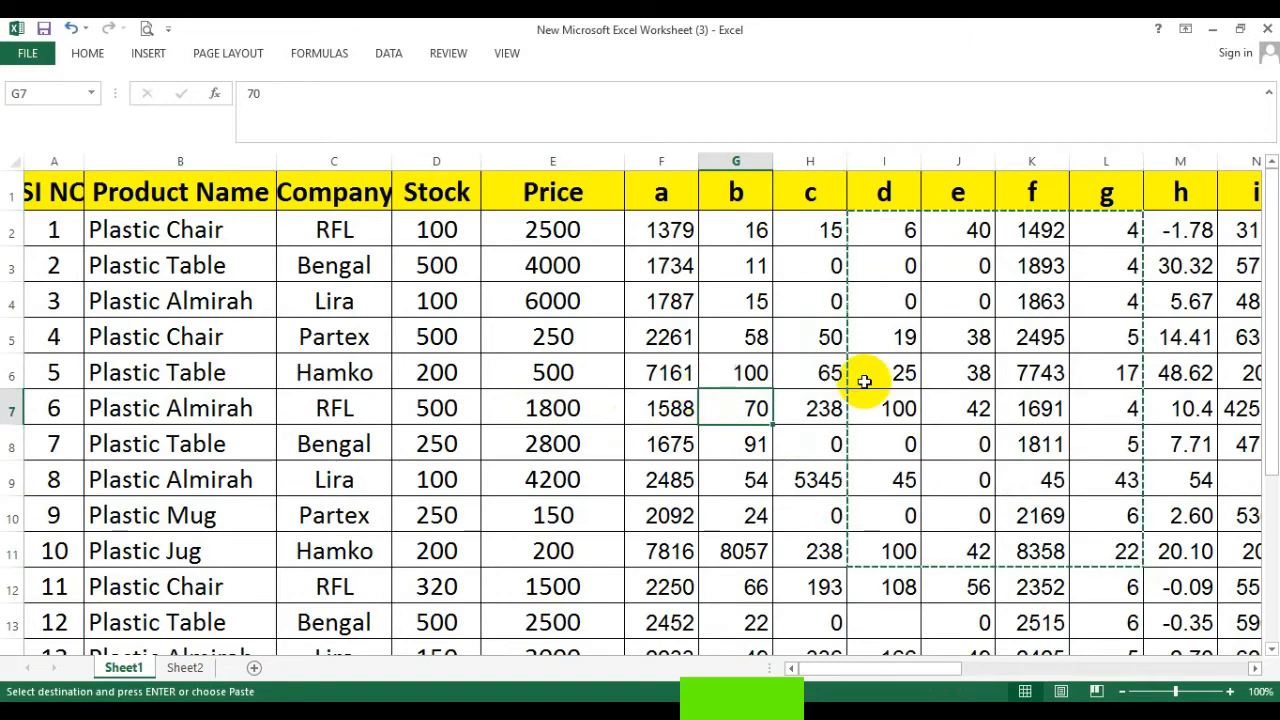
Step: Fill the value 34 from W8 down into the empty cell W9 beyond the data table
{"action": "left_click", "coordinate": [927, 372]}
{"action": "key", "text": "Right"}
{"action": "key", "text": "Right"}
{"action": "key", "text": "Right"}
{"action": "key", "text": "Right"}
{"action": "key", "text": "Right"}
{"action": "key", "text": "Right"}
{"action": "key", "text": "Right"}
{"action": "key", "text": "Right"}
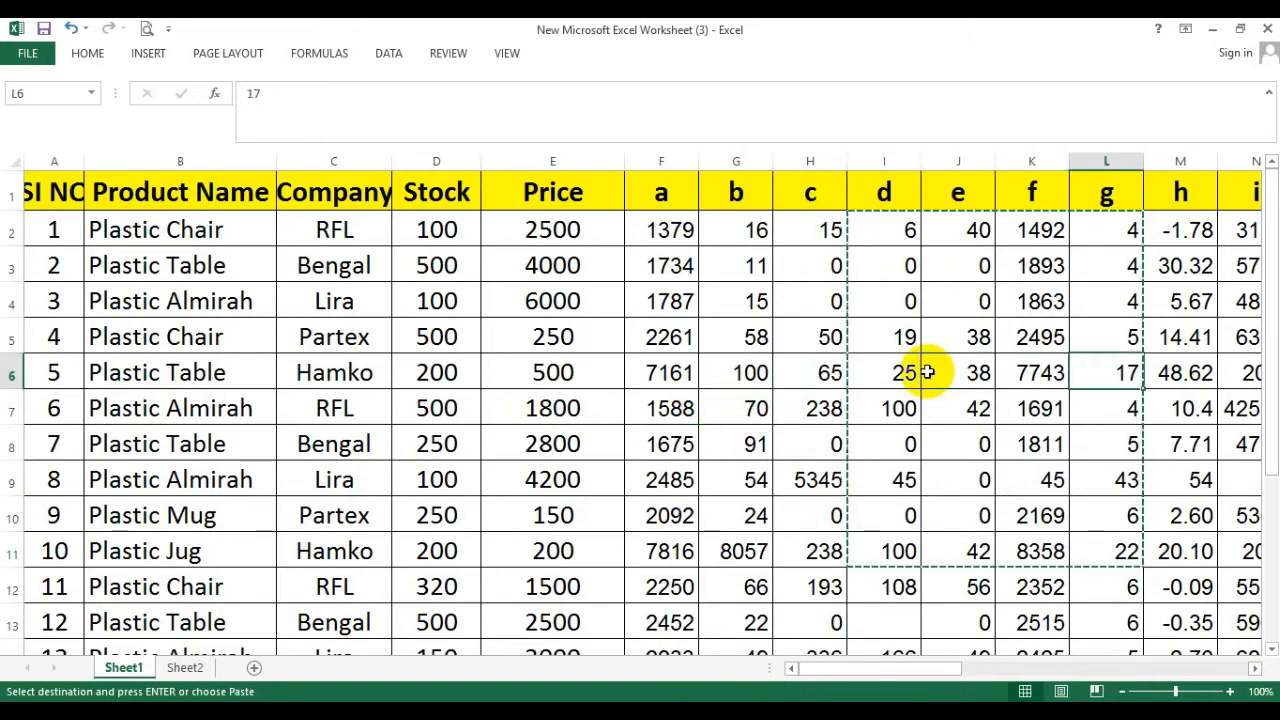
{"action": "key", "text": "Right"}
{"action": "key", "text": "Right"}
{"action": "key", "text": "Right"}
{"action": "key", "text": "Right"}
{"action": "key", "text": "Right"}
{"action": "key", "text": "Right"}
{"action": "key", "text": "Right"}
{"action": "key", "text": "Right"}
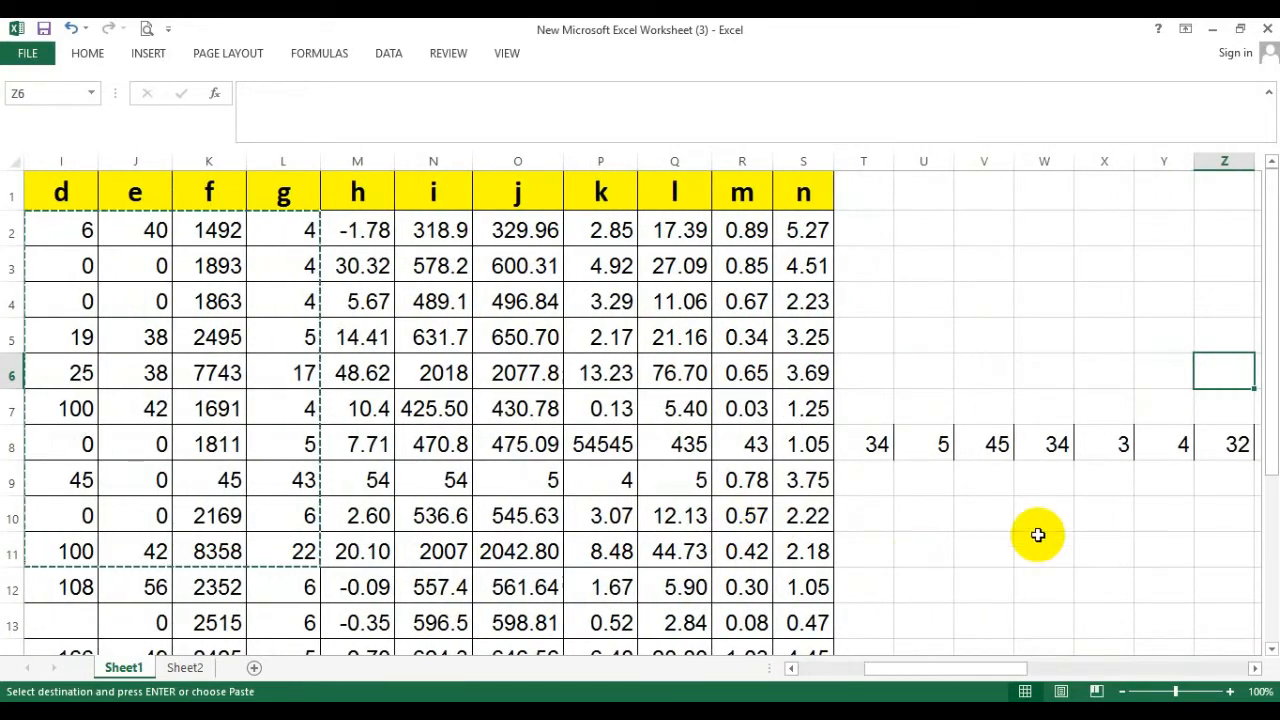
{"action": "left_click", "coordinate": [1050, 444]}
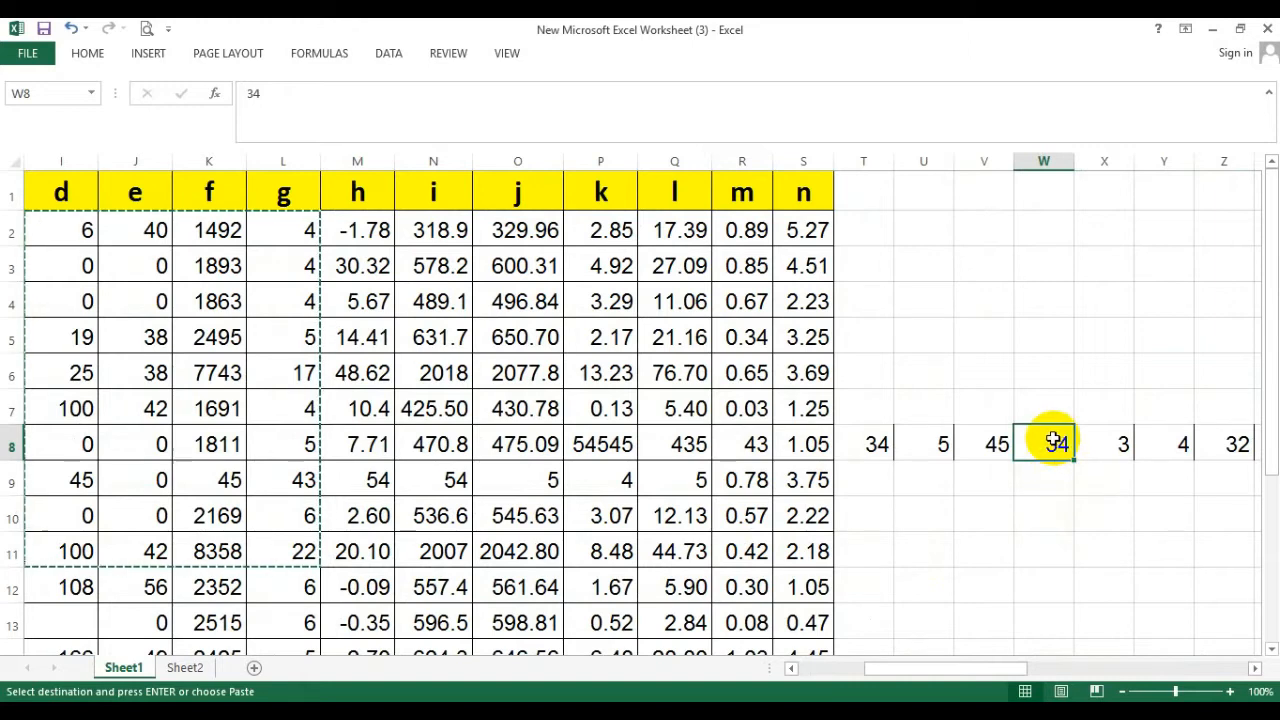
{"action": "left_click", "coordinate": [1052, 478]}
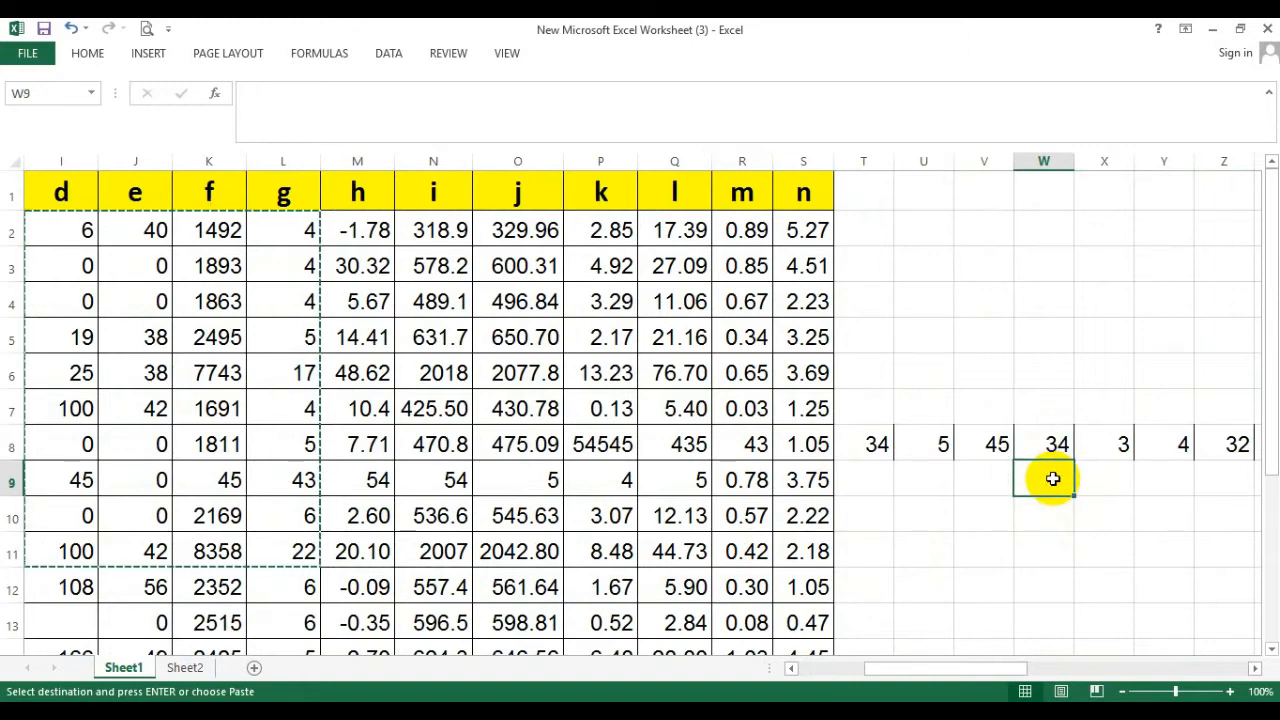
{"action": "key", "text": "ctrl+d"}
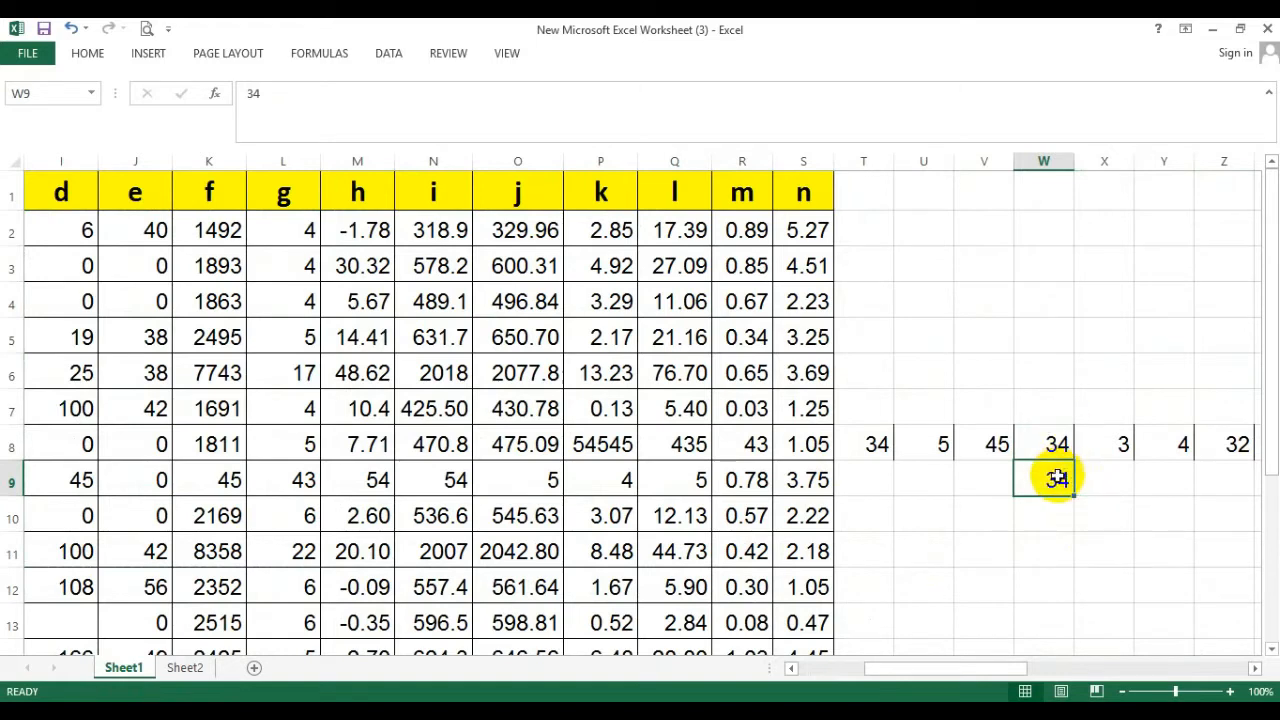
Step: Fill the value 45 from V8 down into the empty cell V9
{"action": "left_click", "coordinate": [1094, 518]}
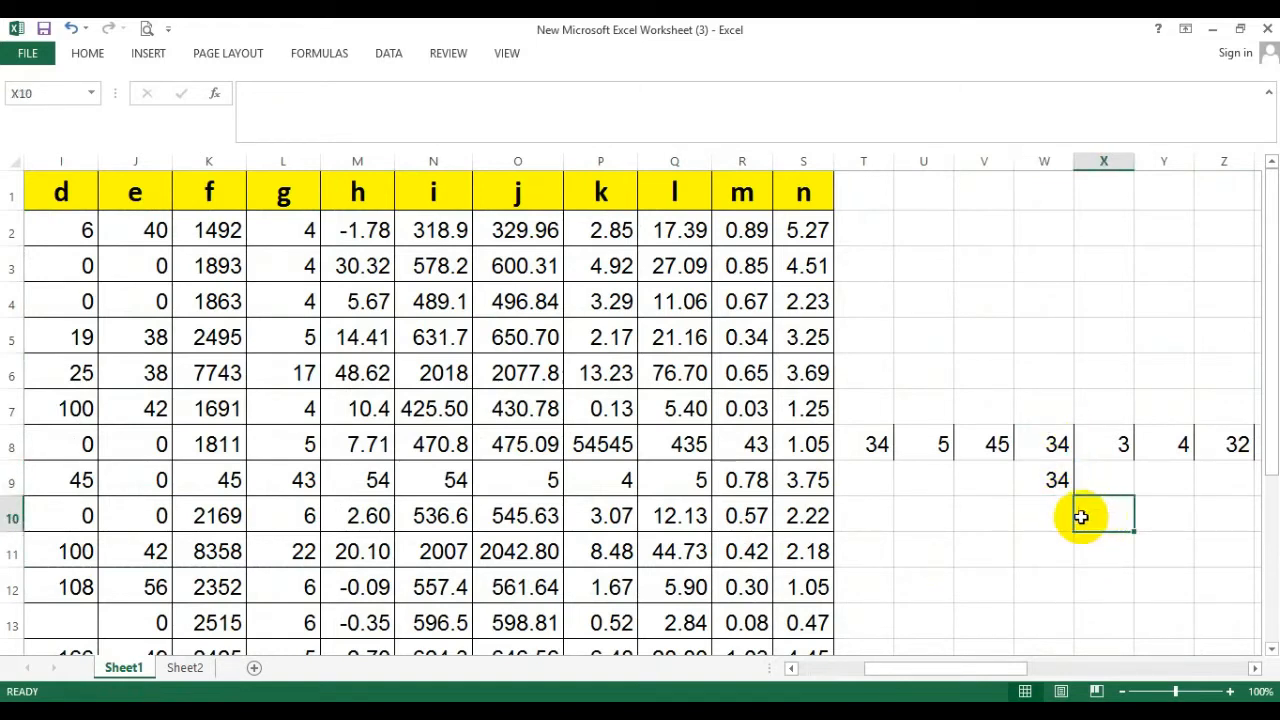
{"action": "left_click_drag", "start_coordinate": [995, 476], "coordinate": [990, 620]}
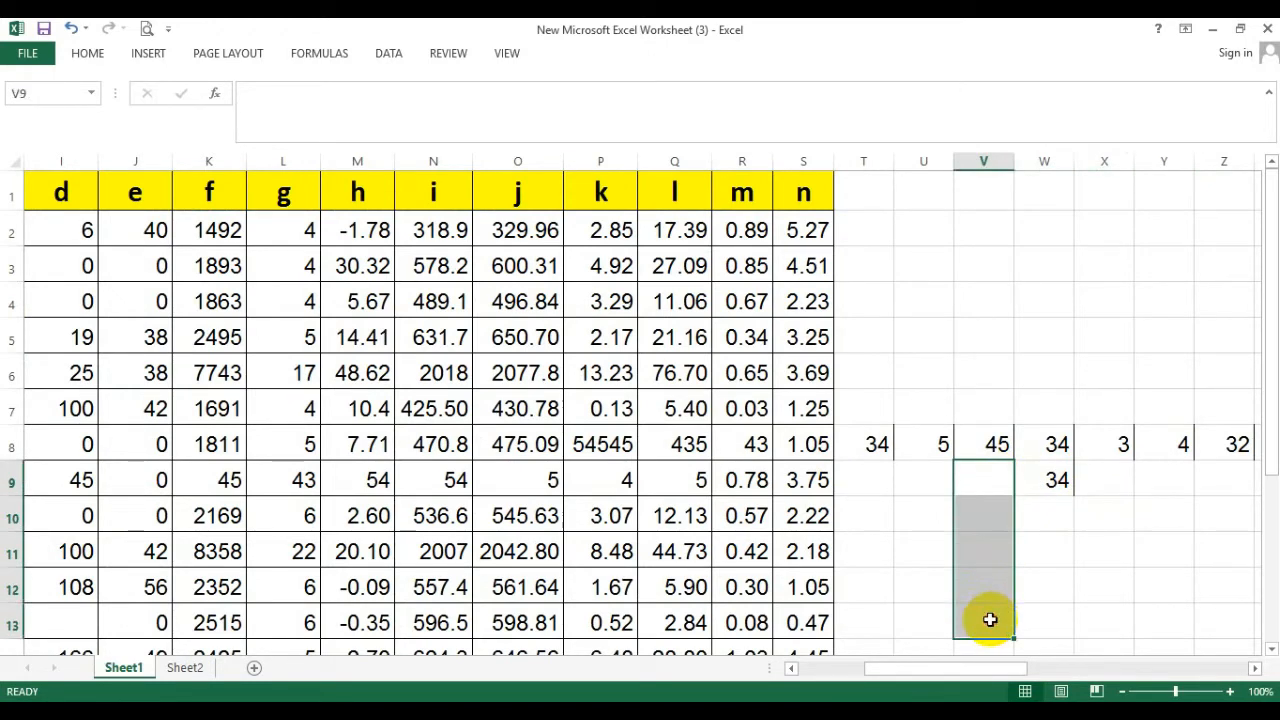
{"action": "left_click", "coordinate": [995, 477]}
{"action": "key", "text": "ctrl+d"}
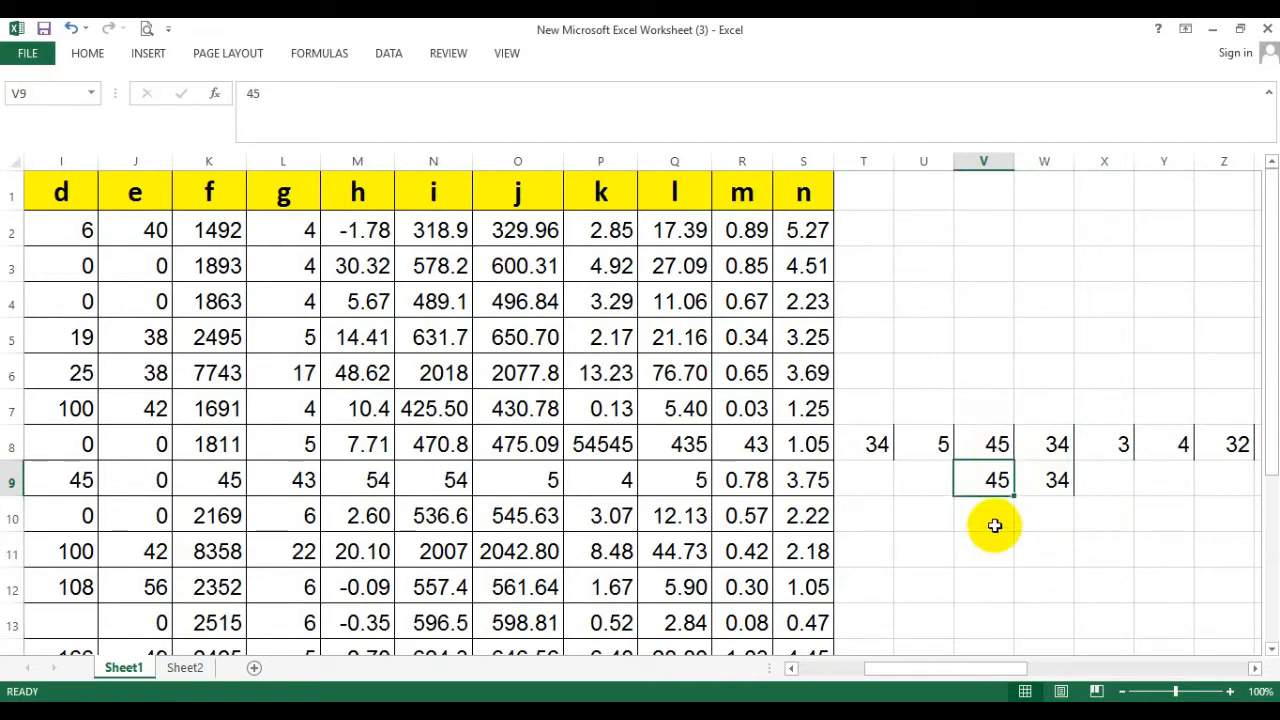
{"action": "left_click", "coordinate": [995, 525]}
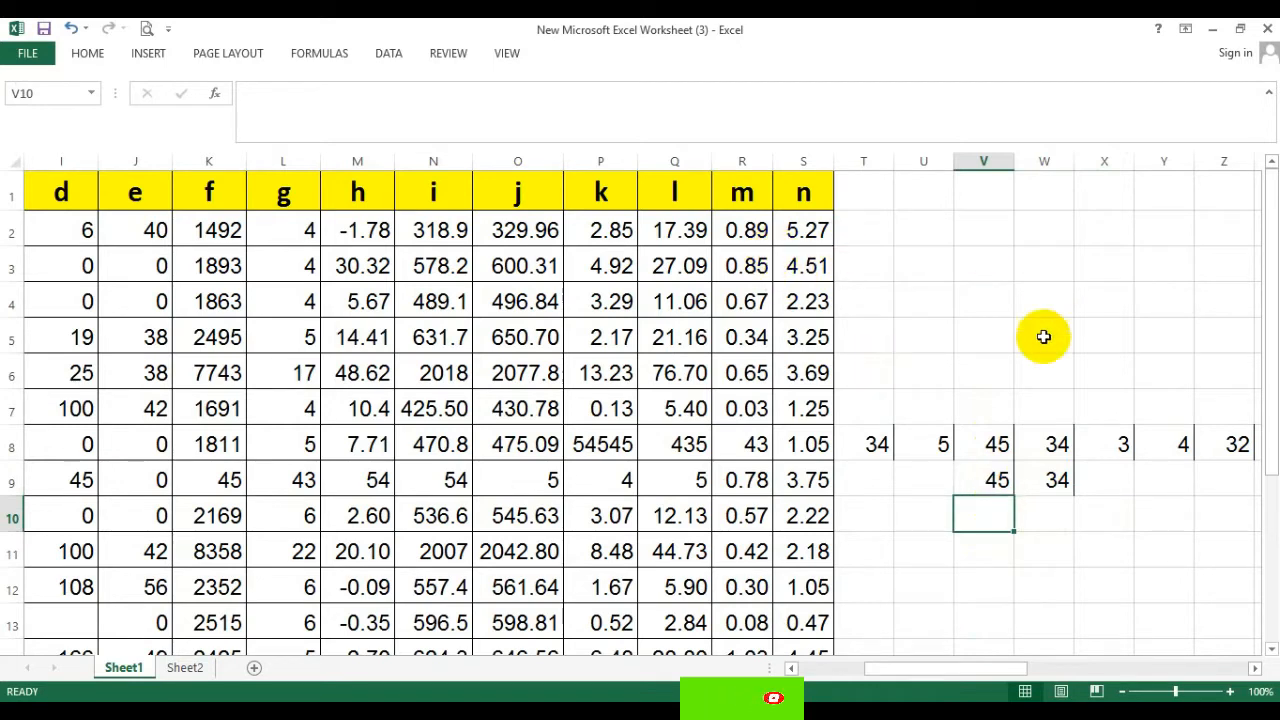
{"action": "left_click", "coordinate": [982, 397]}
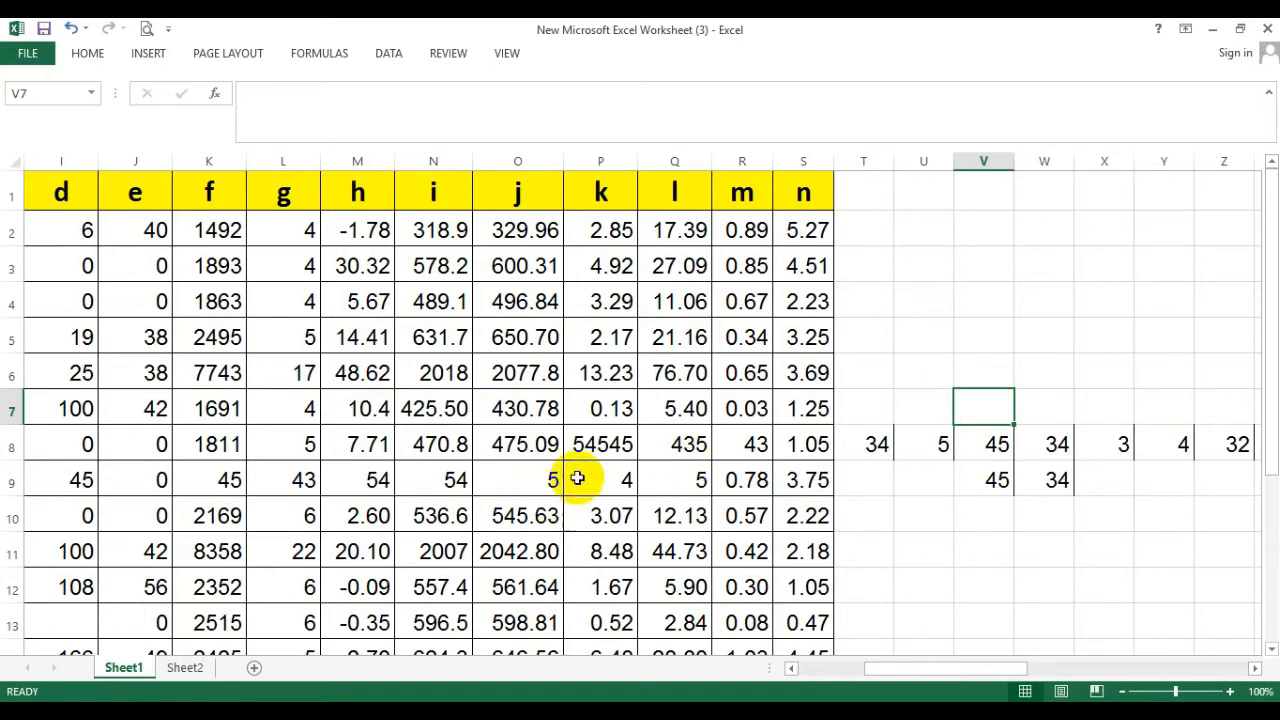
Step: Move the active cell back along row 8 to the serial number in A8
{"action": "left_click", "coordinate": [414, 444]}
{"action": "key", "text": "Left"}
{"action": "key", "text": "Left"}
{"action": "key", "text": "Left"}
{"action": "key", "text": "Left"}
{"action": "key", "text": "Left"}
{"action": "key", "text": "Left"}
{"action": "key", "text": "Left"}
{"action": "key", "text": "Left"}
{"action": "key", "text": "Left"}
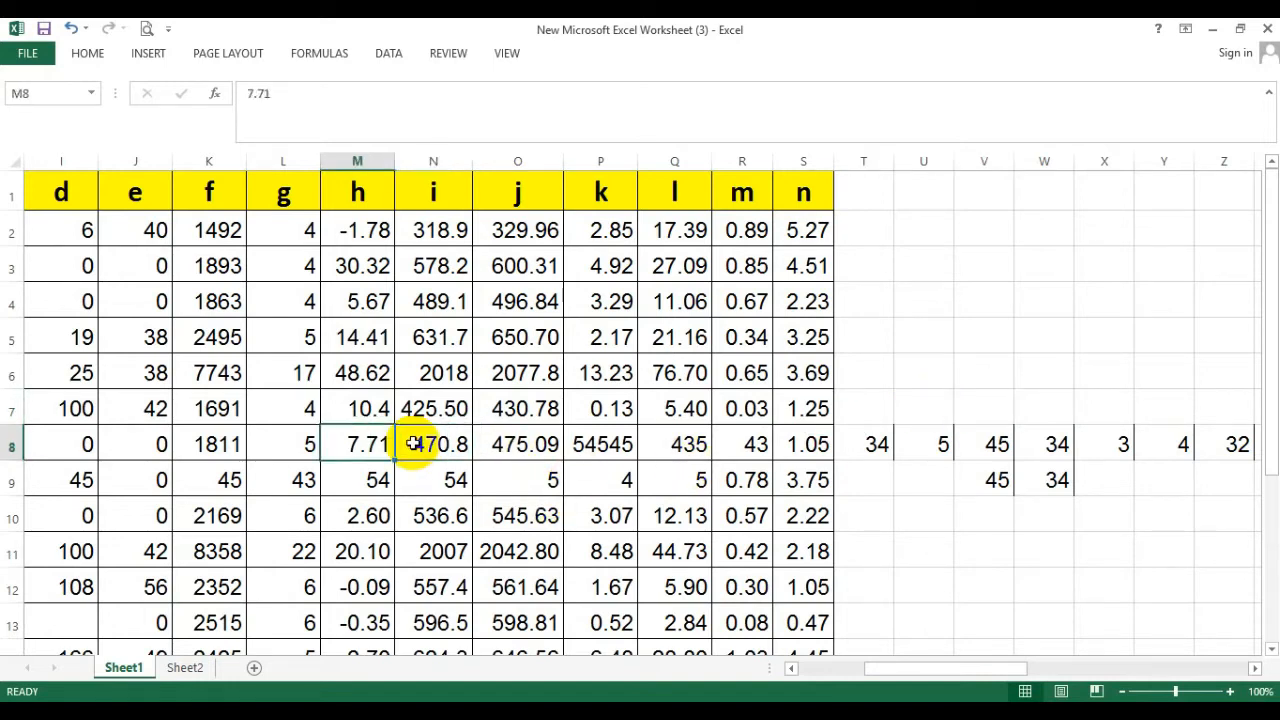
{"action": "key", "text": "Left"}
{"action": "key", "text": "Left"}
{"action": "key", "text": "Left"}
{"action": "key", "text": "Left"}
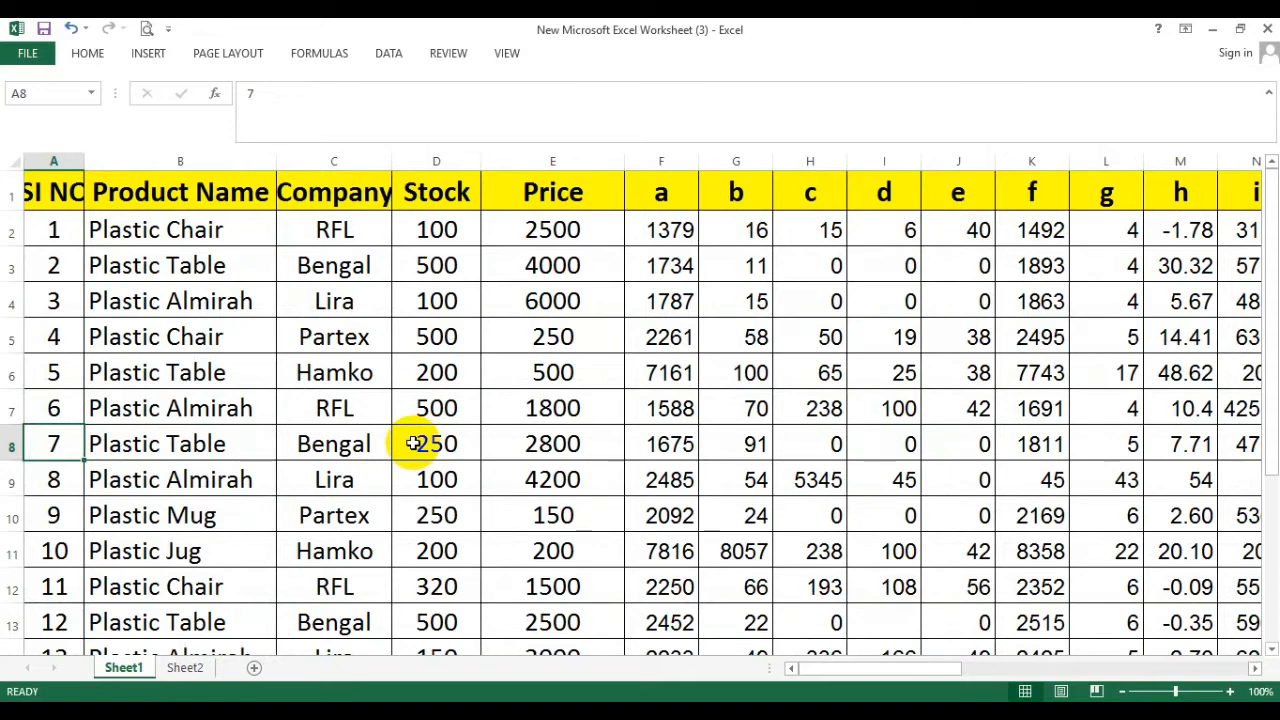
Step: Find all cells containing "Bengal" in the sheet and close the search
{"action": "key", "text": "ctrl+f"}
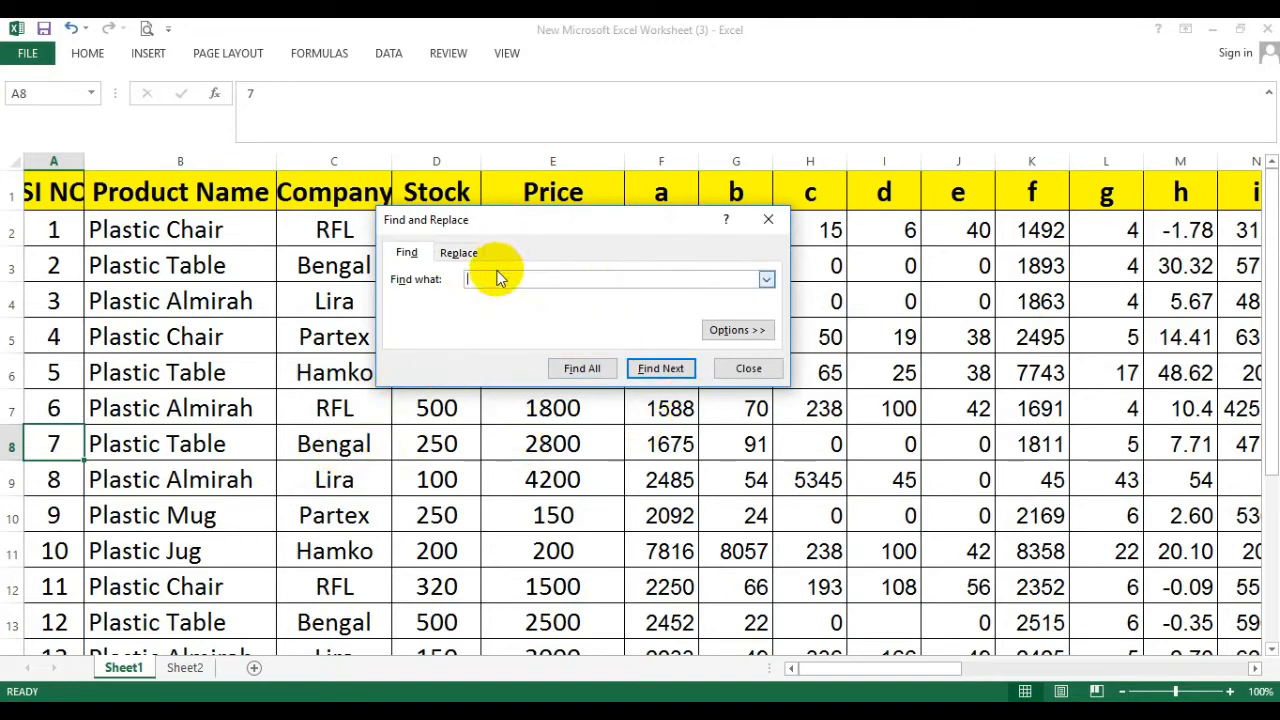
{"action": "type", "text": "Be"}
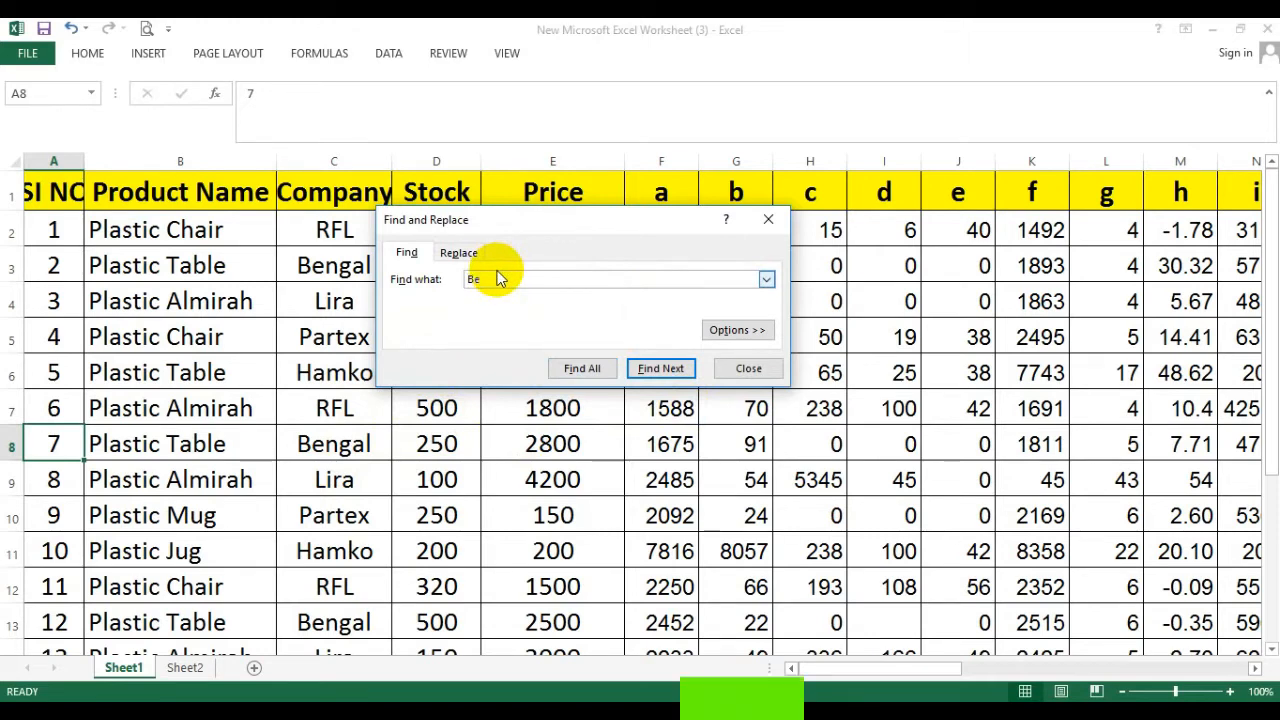
{"action": "type", "text": "ngal"}
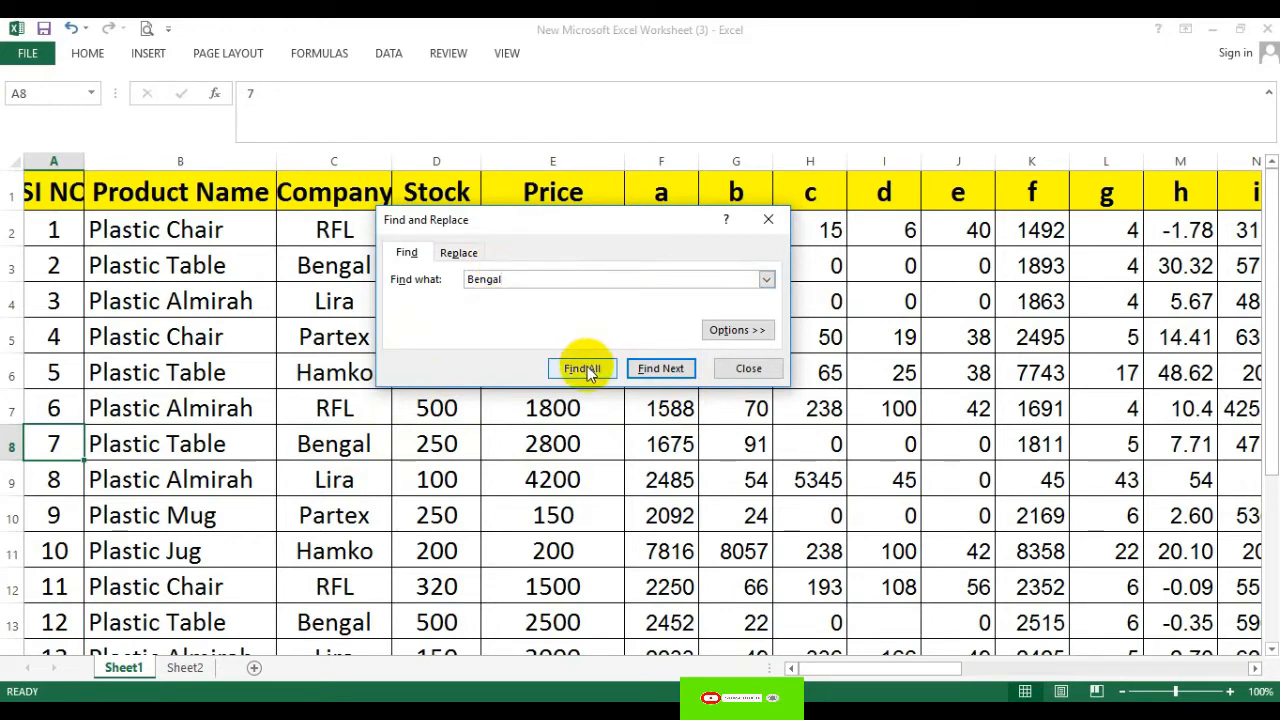
{"action": "left_click", "coordinate": [587, 368]}
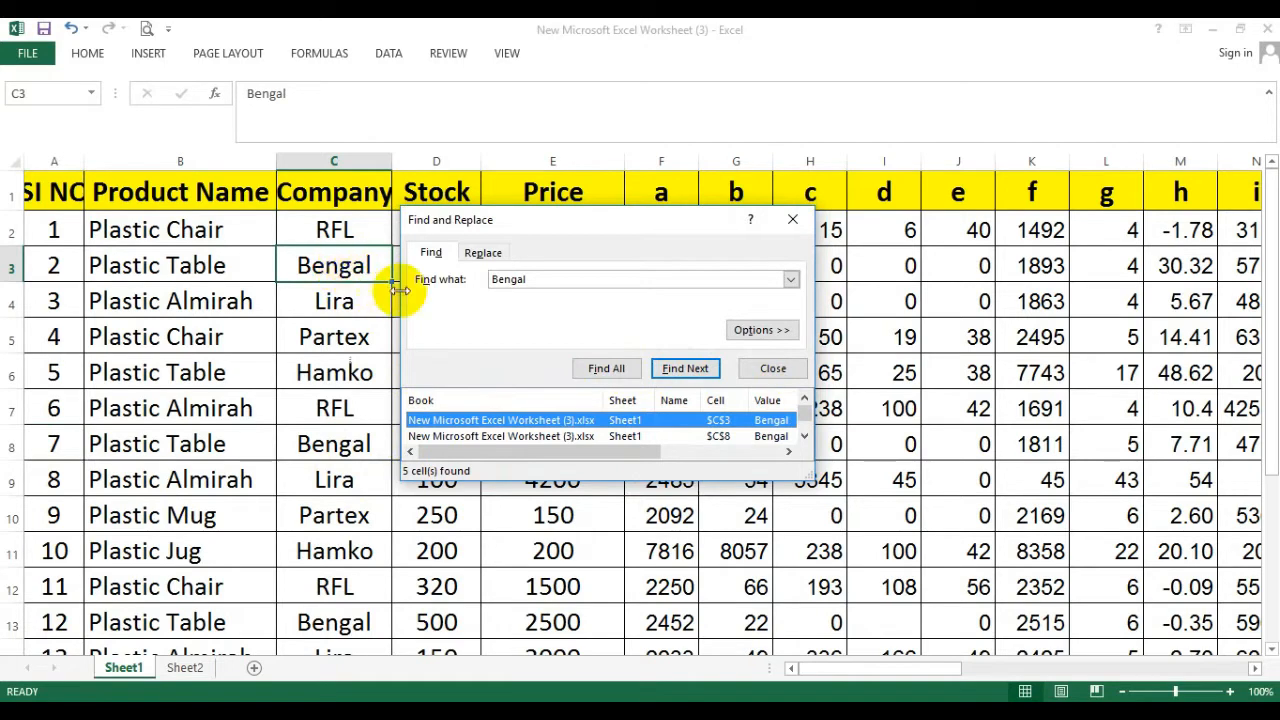
{"action": "left_click", "coordinate": [790, 221]}
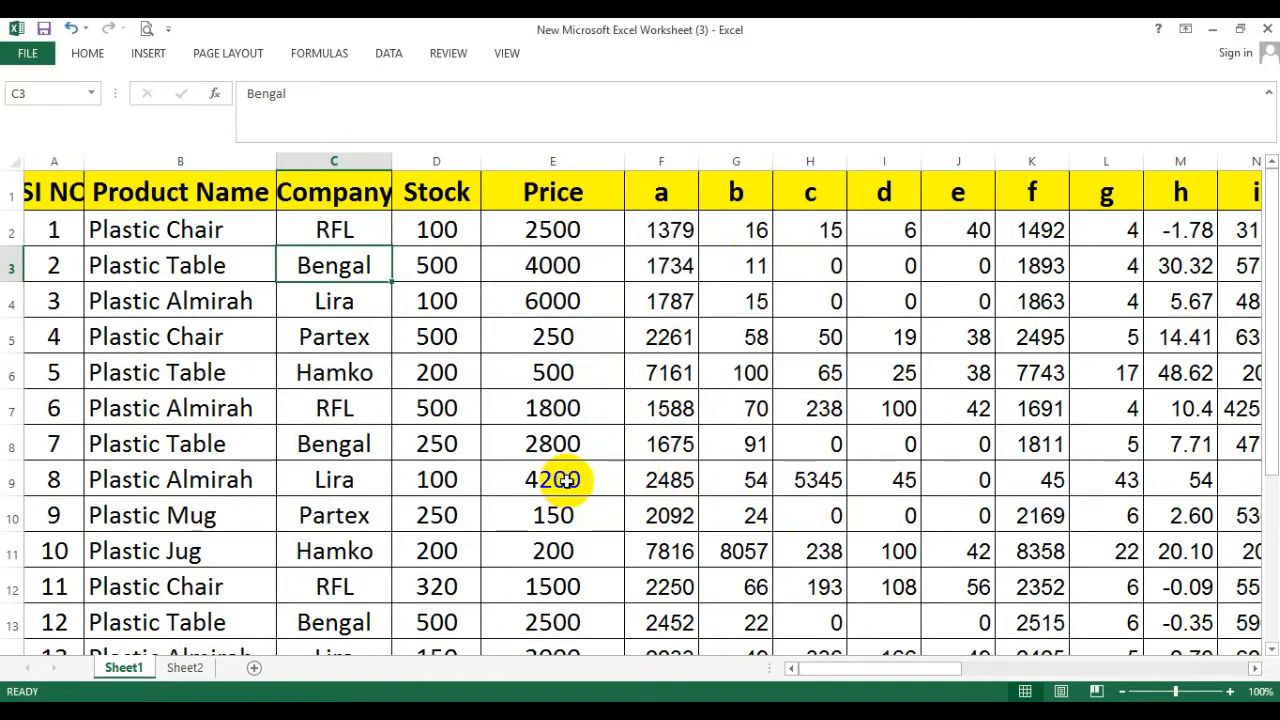
Step: Find all cells containing 4200 in the sheet and close the search
{"action": "key", "text": "ctrl+f"}
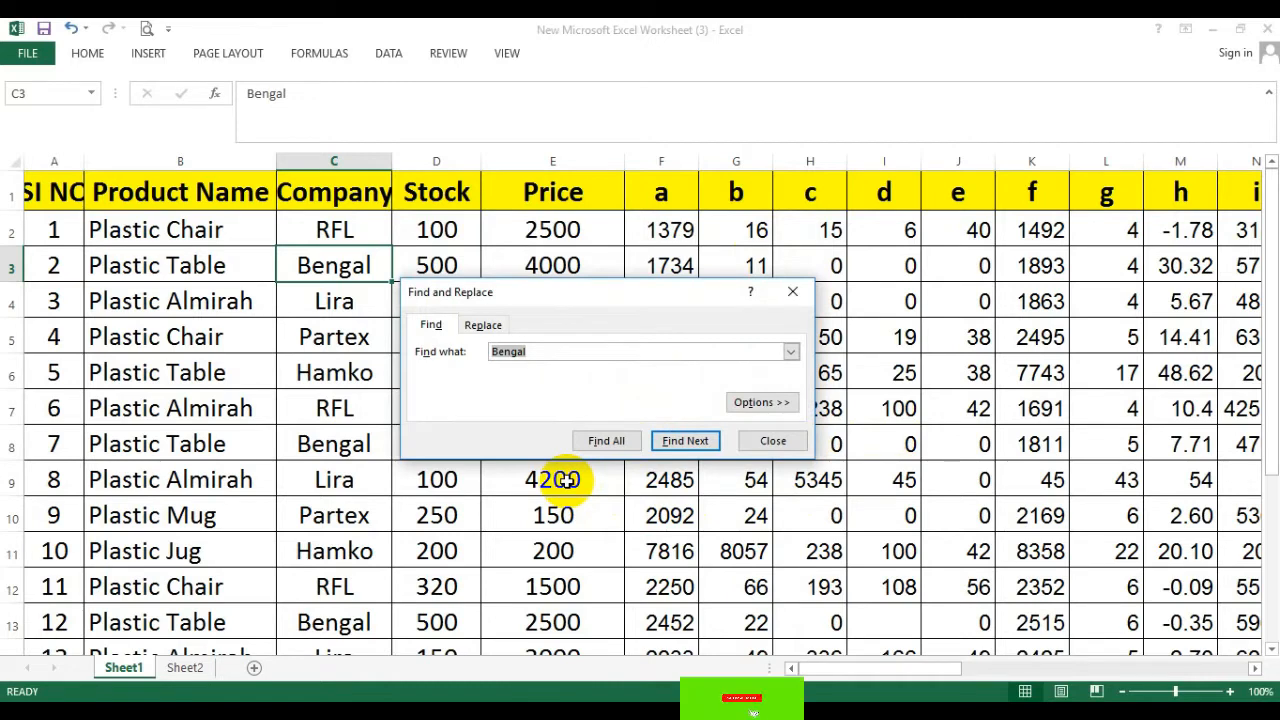
{"action": "type", "text": "=="}
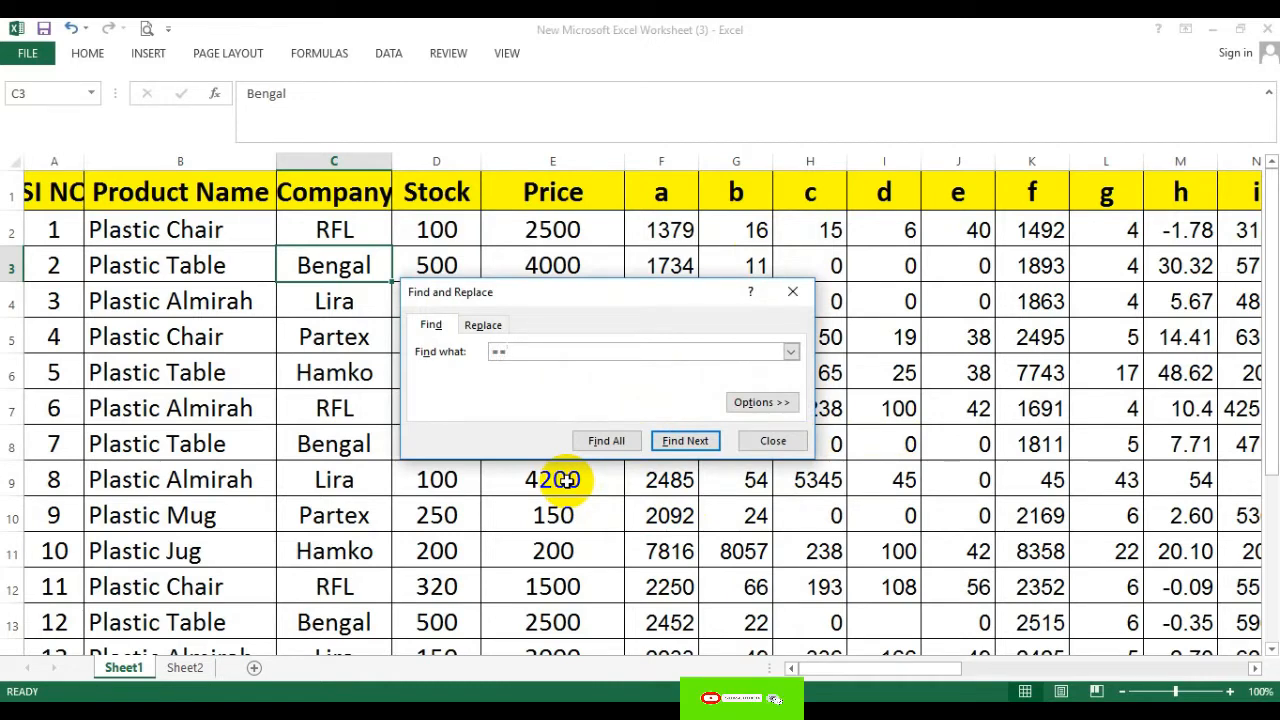
{"action": "key", "text": "BackSpace"}
{"action": "key", "text": "BackSpace"}
{"action": "type", "text": "4200"}
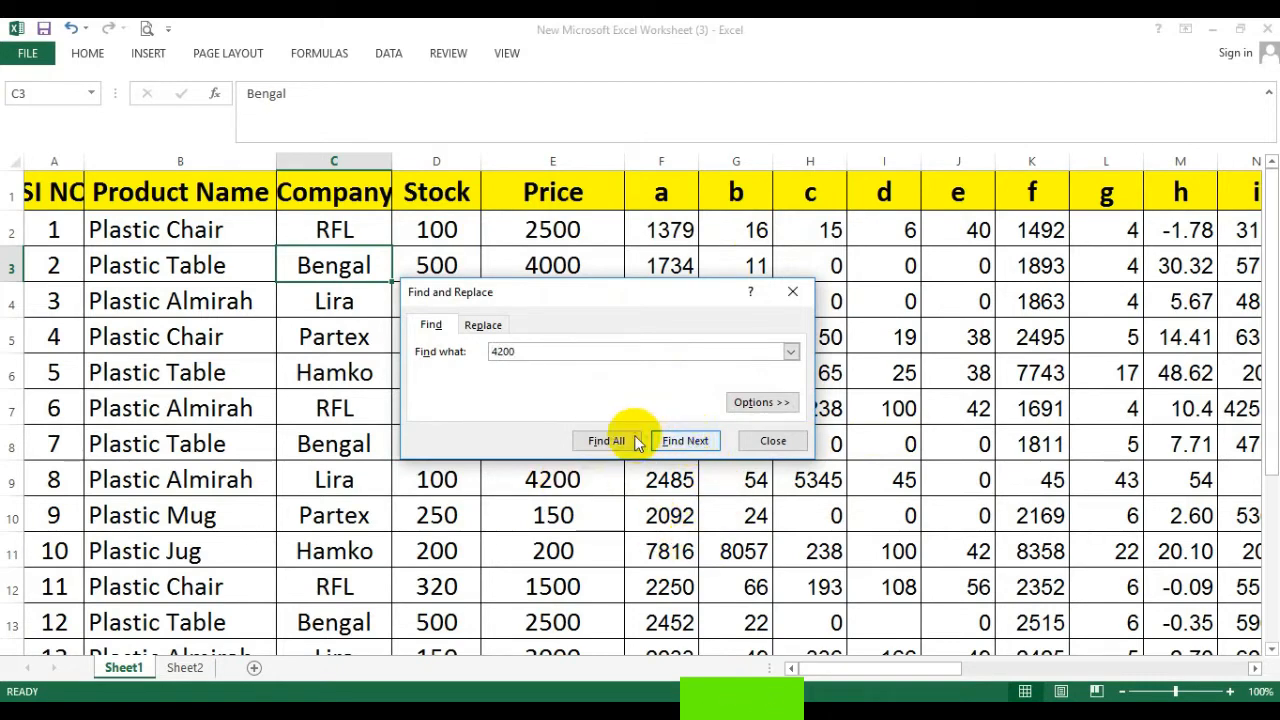
{"action": "left_click", "coordinate": [608, 440]}
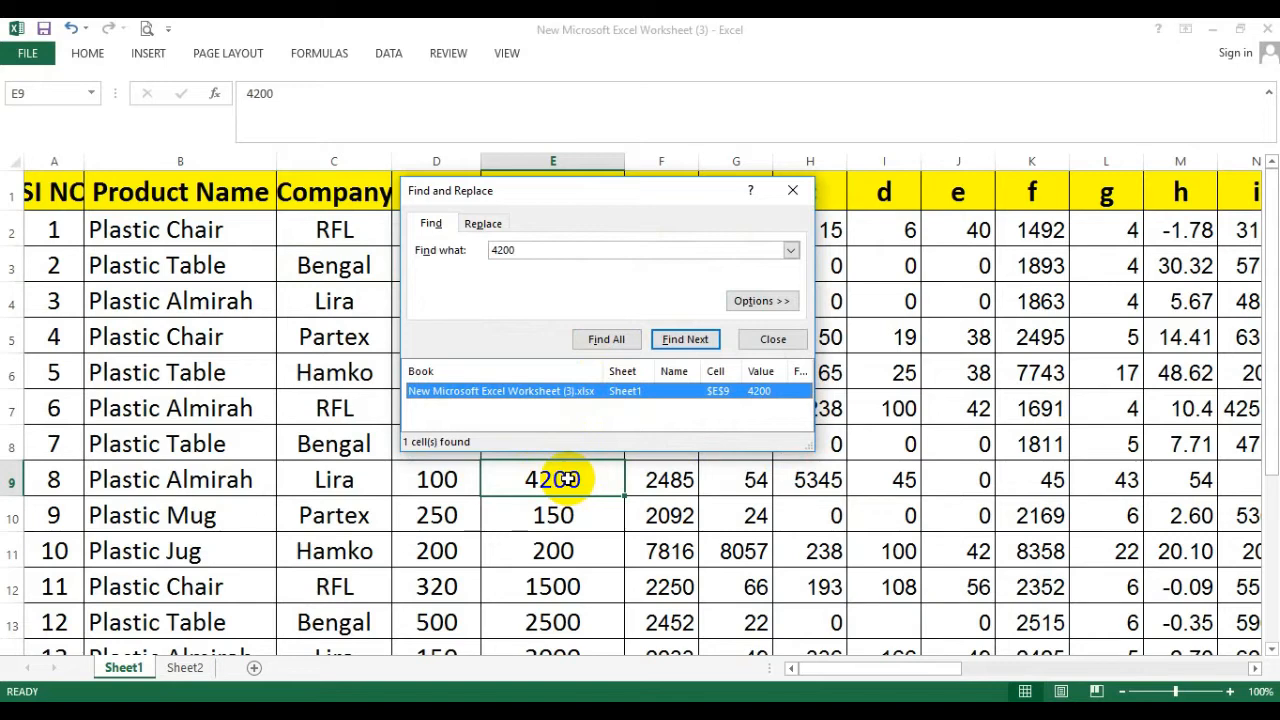
{"action": "left_click", "coordinate": [230, 481]}
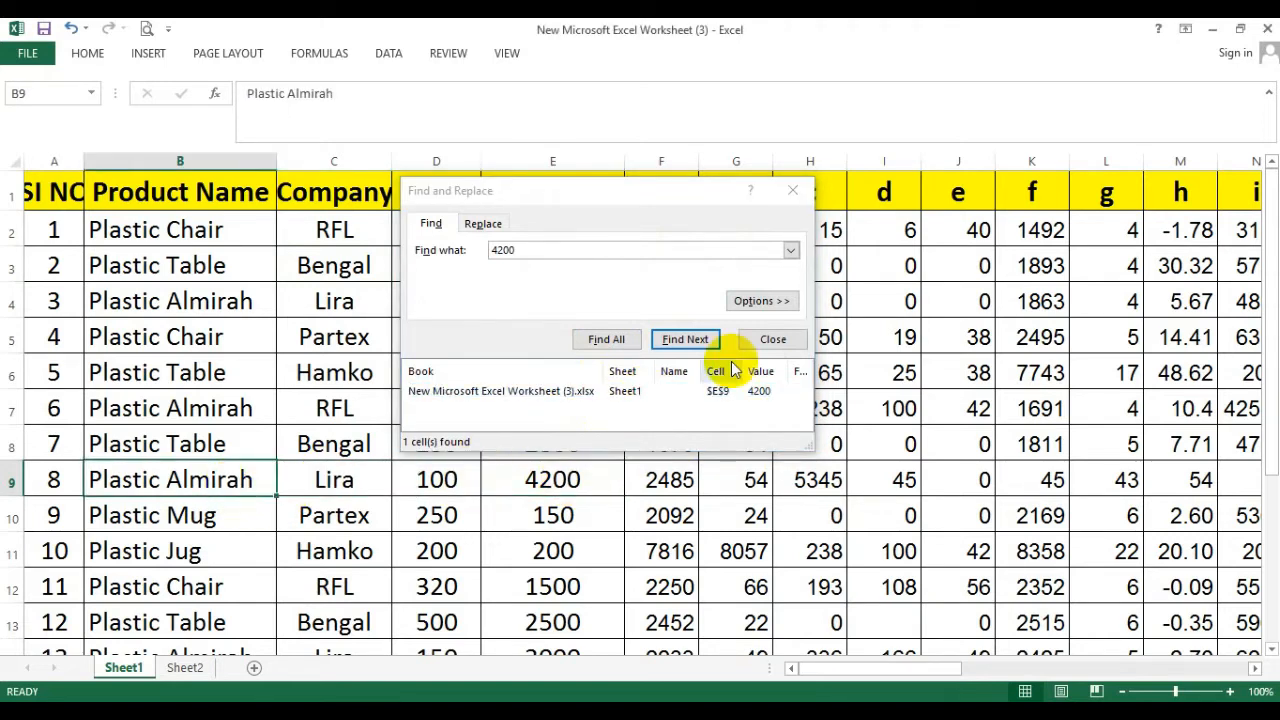
{"action": "left_click", "coordinate": [794, 192]}
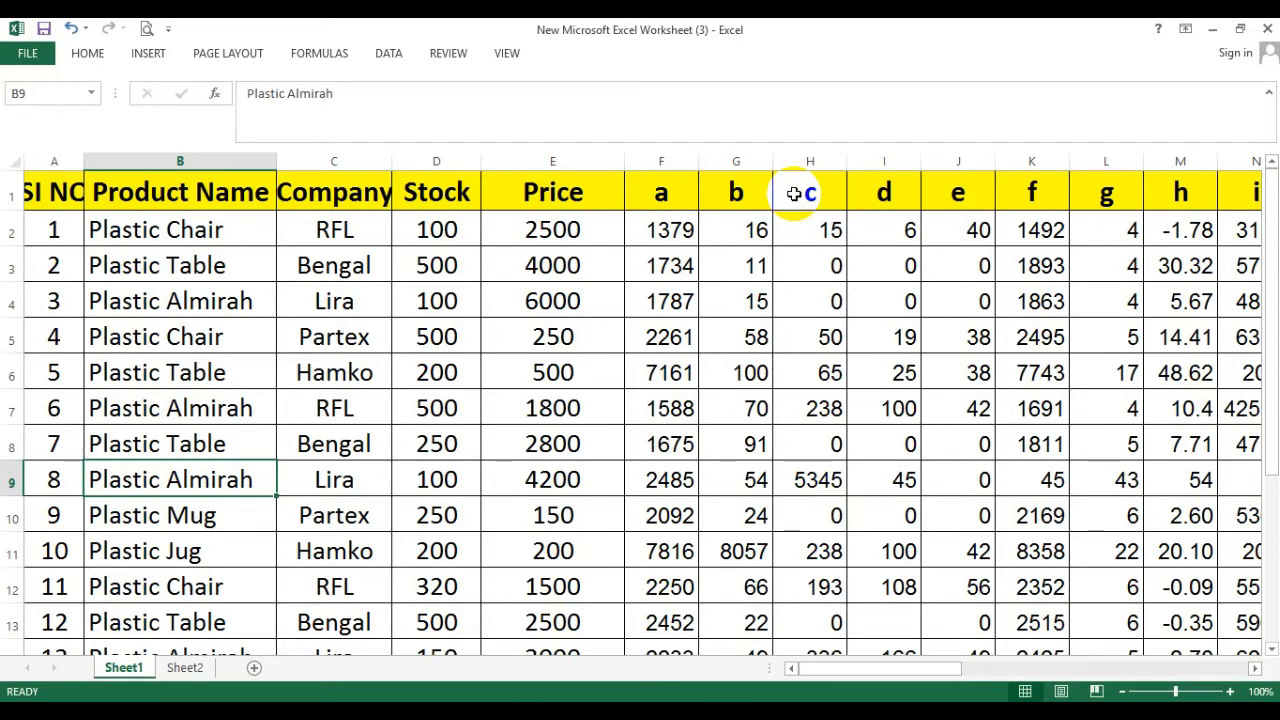
Step: Jump directly to cell D10 with the Go To command
{"action": "key", "text": "ctrl+g"}
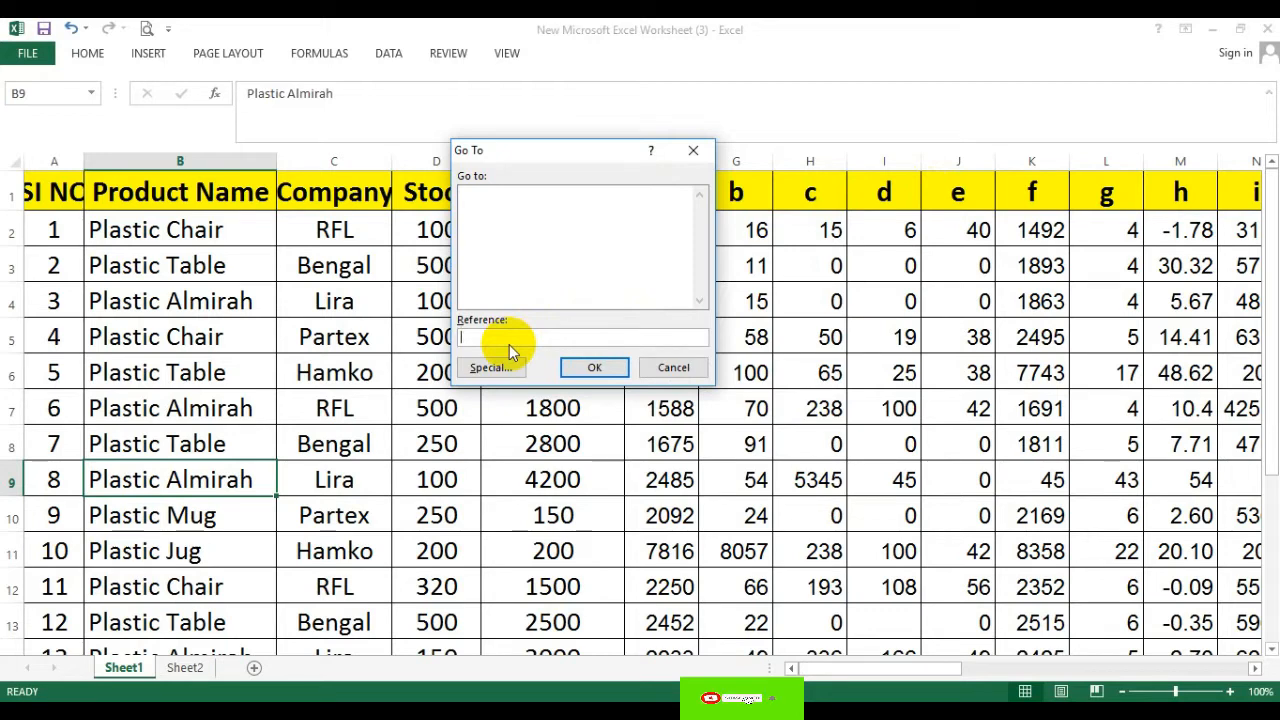
{"action": "type", "text": "D10"}
{"action": "left_click", "coordinate": [592, 367]}
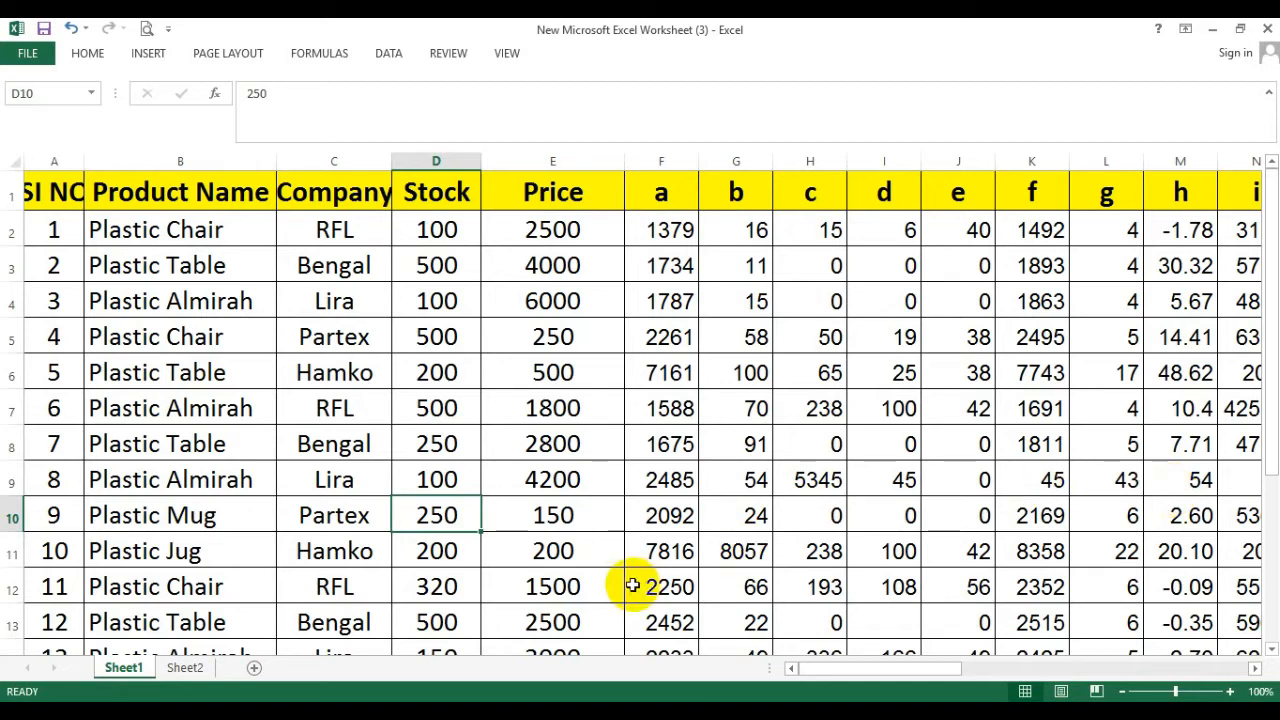
Step: Start a find-and-replace with "Plastic Table" as the text to find
{"action": "key", "text": "ctrl+h"}
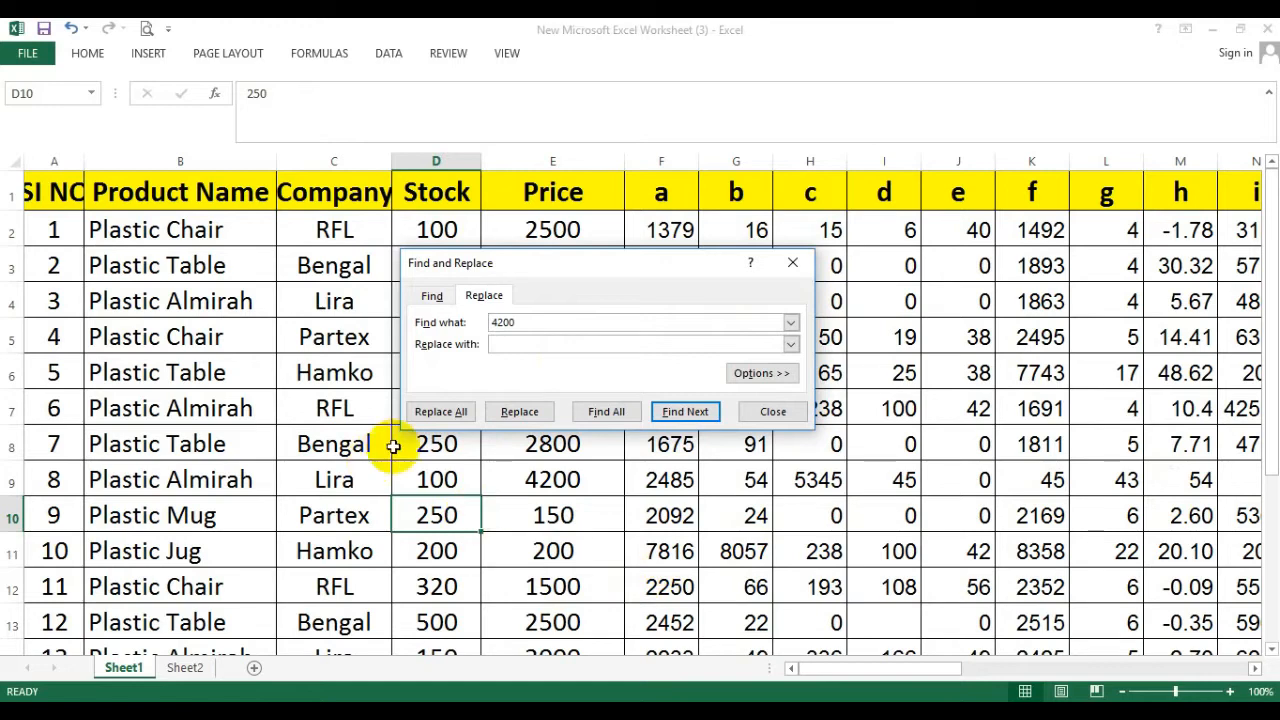
{"action": "left_click", "coordinate": [431, 298]}
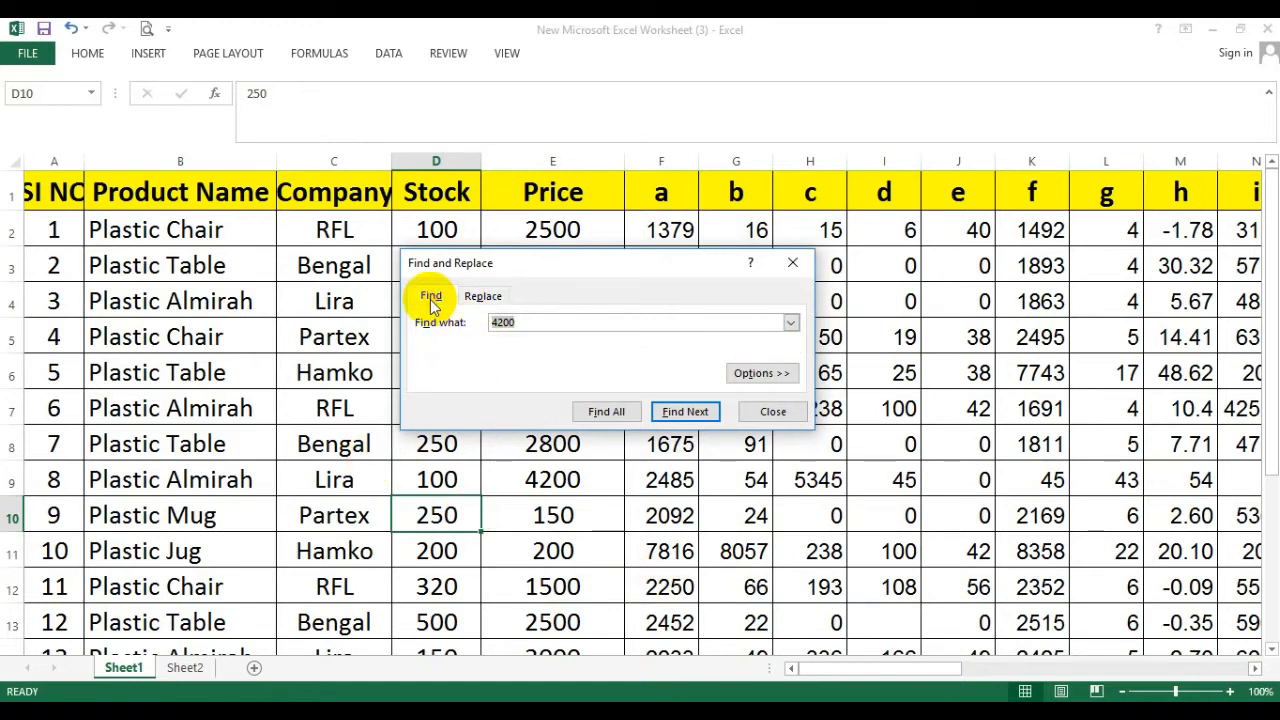
{"action": "left_click", "coordinate": [485, 298]}
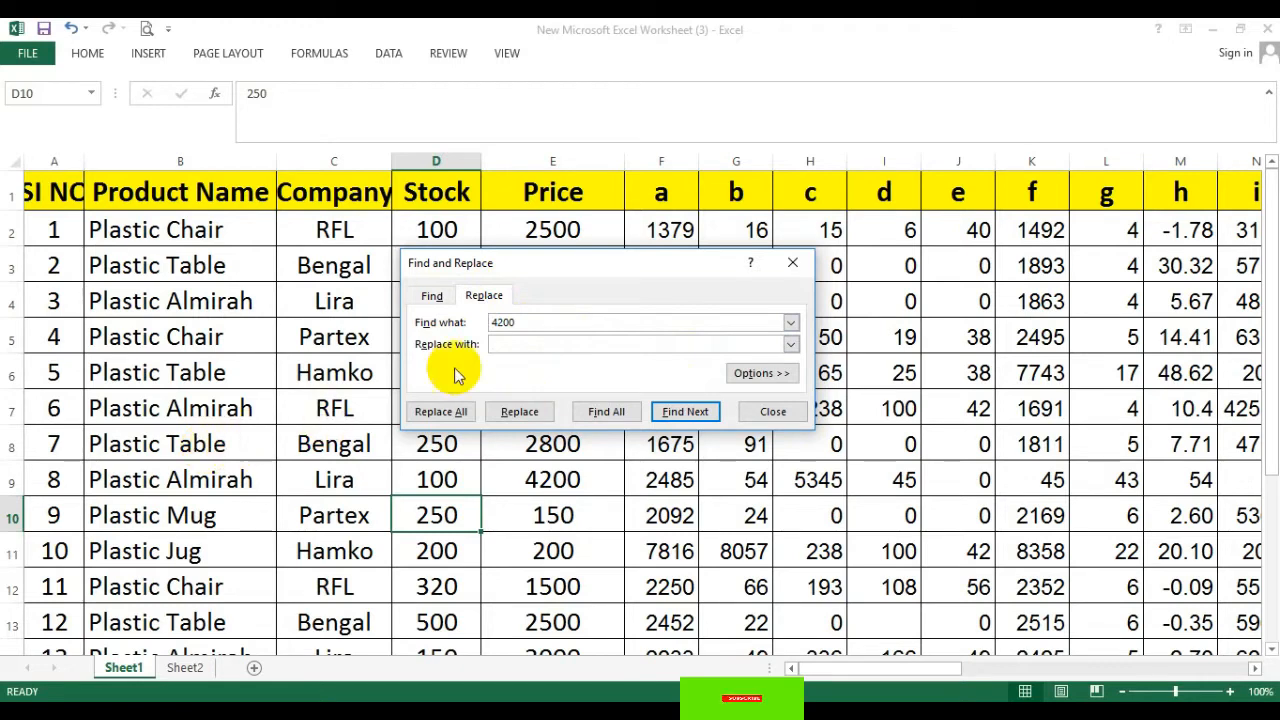
{"action": "left_click", "coordinate": [533, 321]}
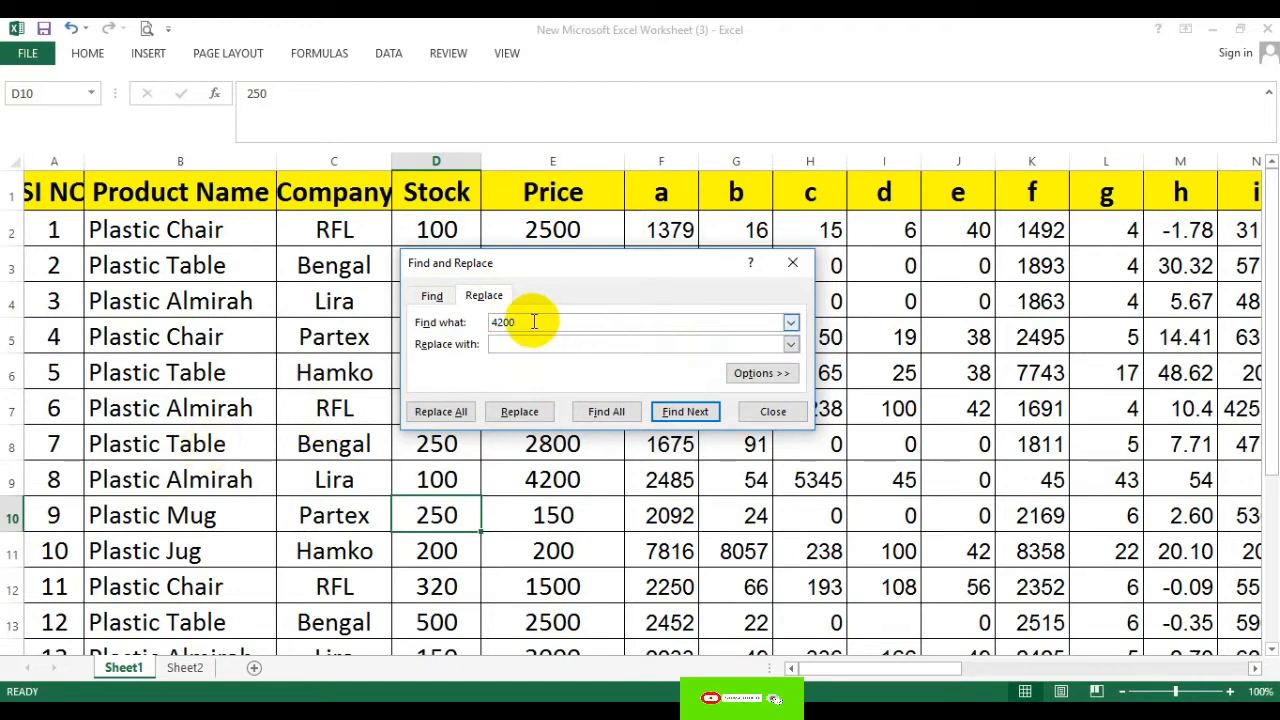
{"action": "key", "text": "BackSpace"}
{"action": "key", "text": "BackSpace"}
{"action": "key", "text": "BackSpace"}
{"action": "key", "text": "BackSpace"}
{"action": "type", "text": "Pl"}
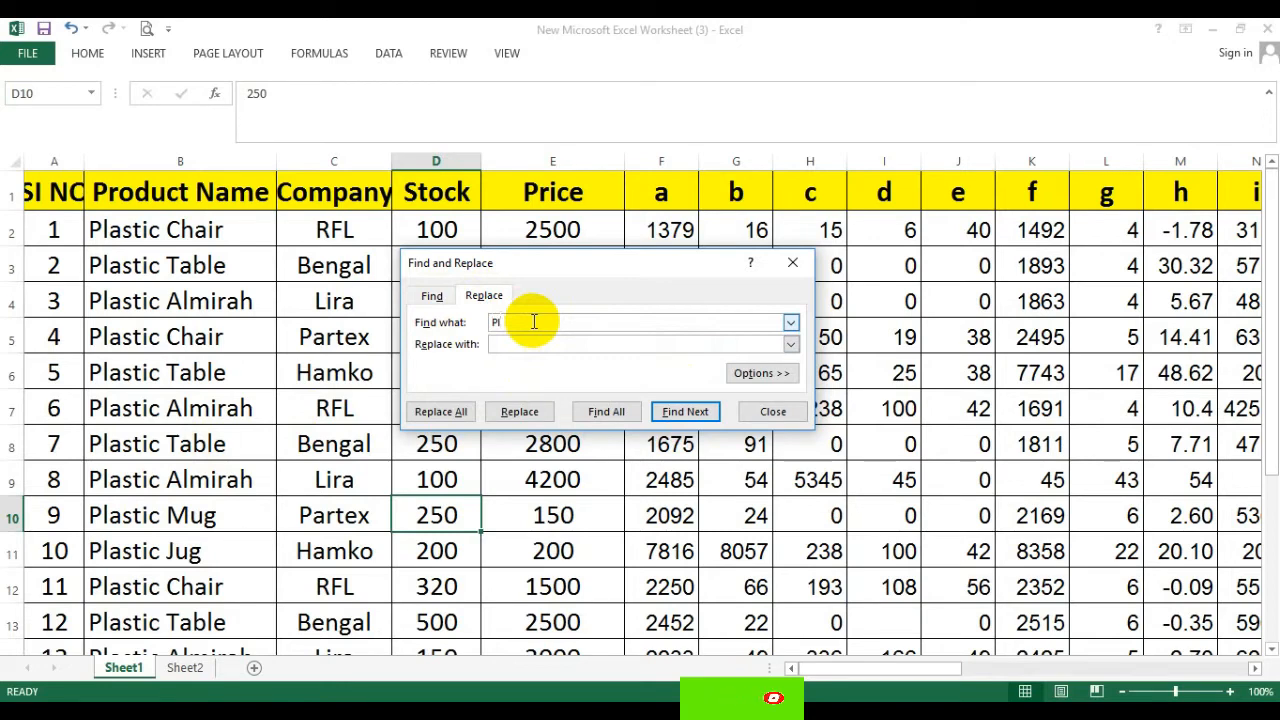
{"action": "type", "text": "astic "}
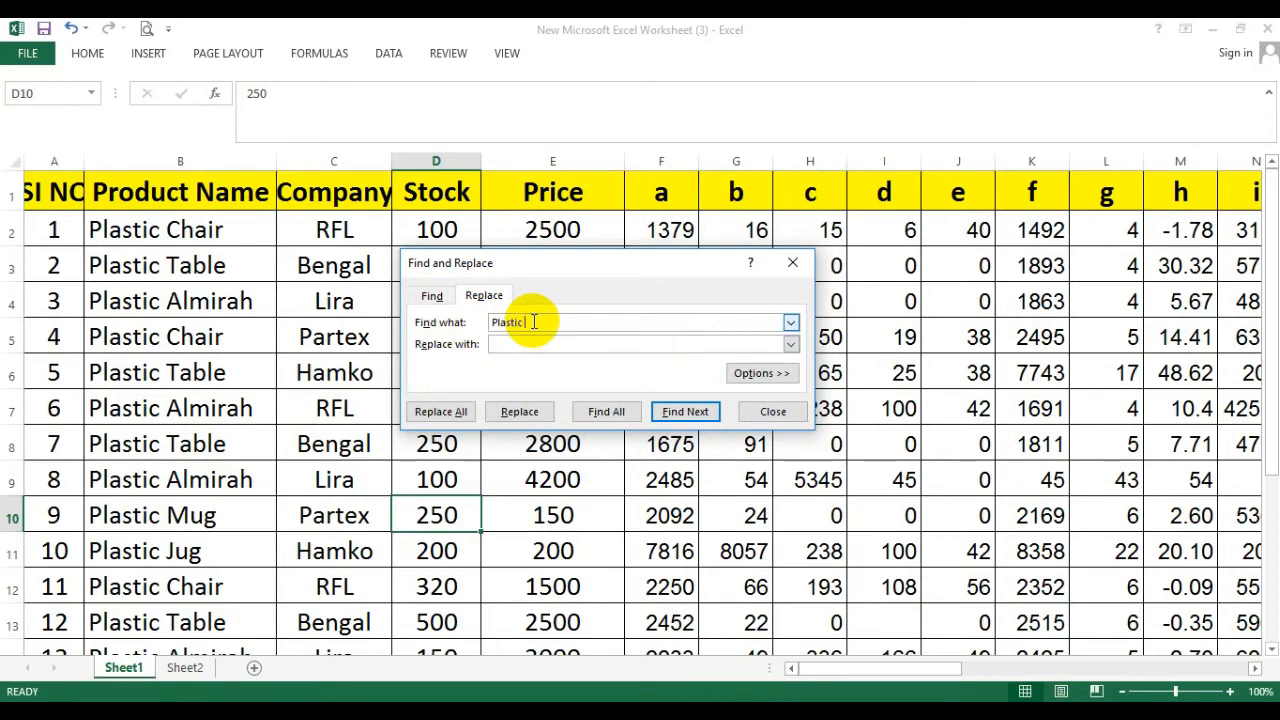
{"action": "type", "text": "Table"}
{"action": "left_click", "coordinate": [547, 344]}
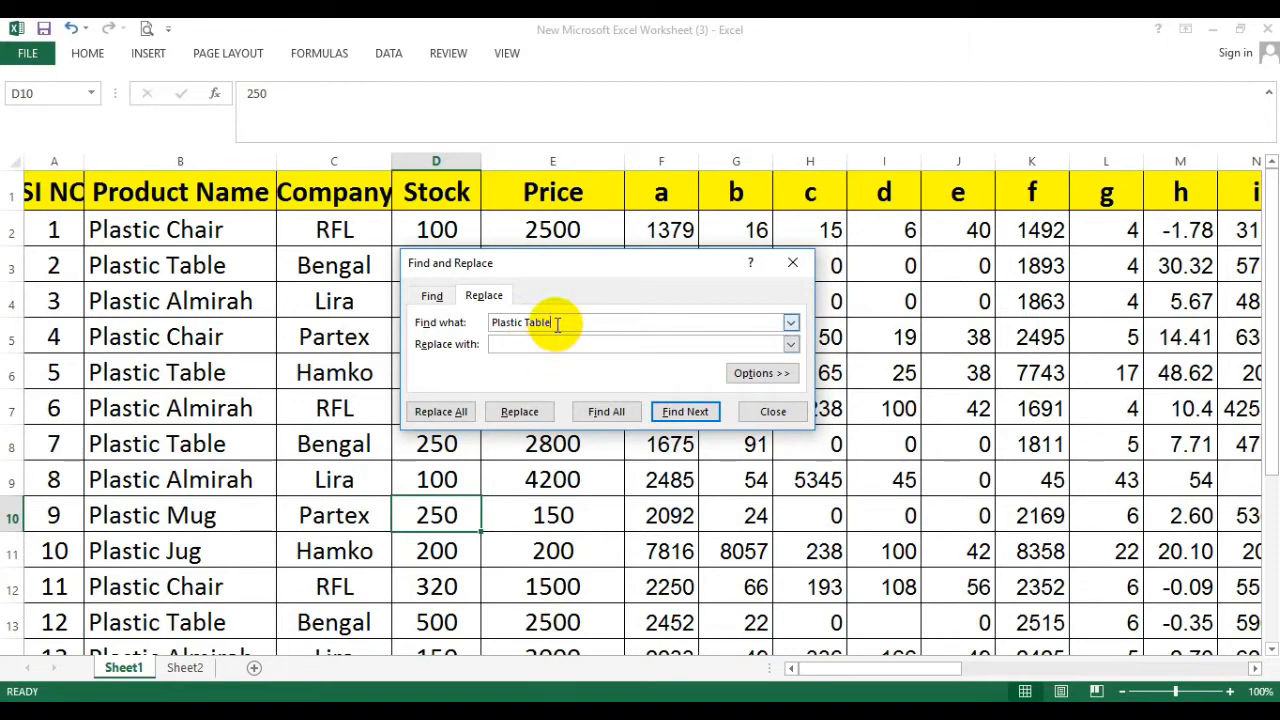
Step: Replace all occurrences of "Plastic Table" with "Plastic Table2" and close the replace dialog
{"action": "left_click_drag", "start_coordinate": [557, 323], "coordinate": [494, 324]}
{"action": "key", "text": "ctrl+c"}
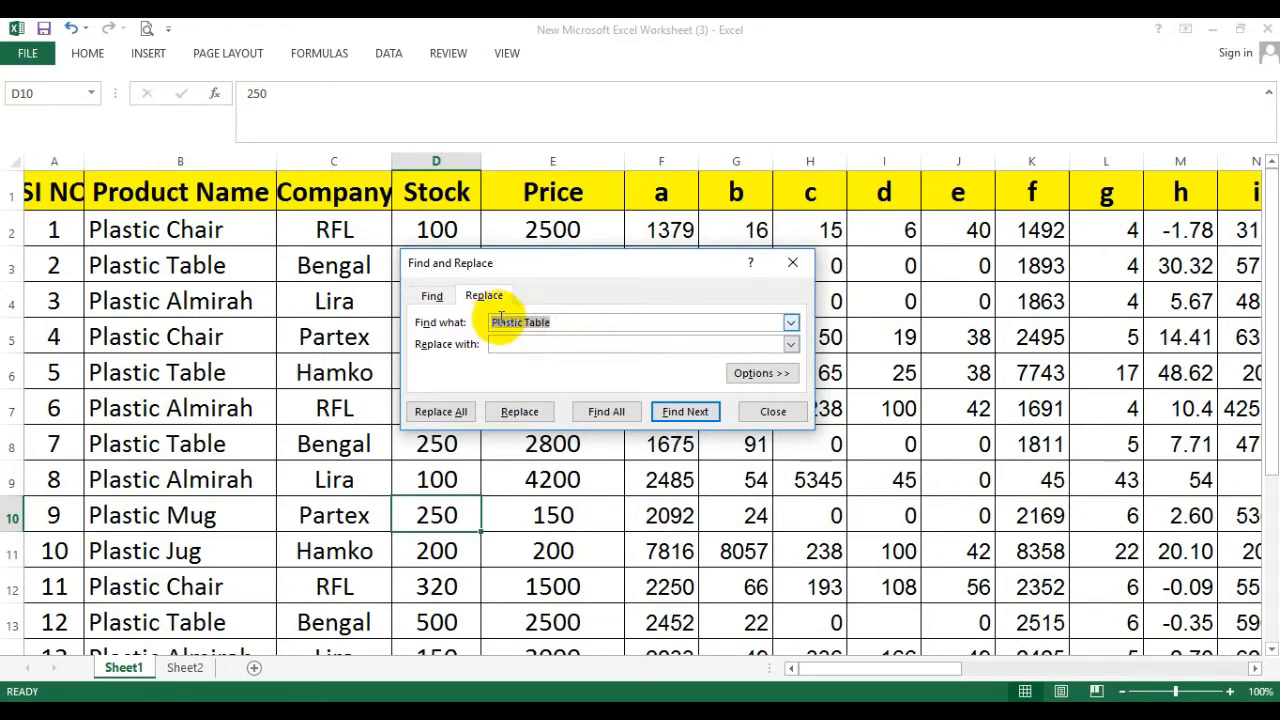
{"action": "left_click", "coordinate": [515, 347]}
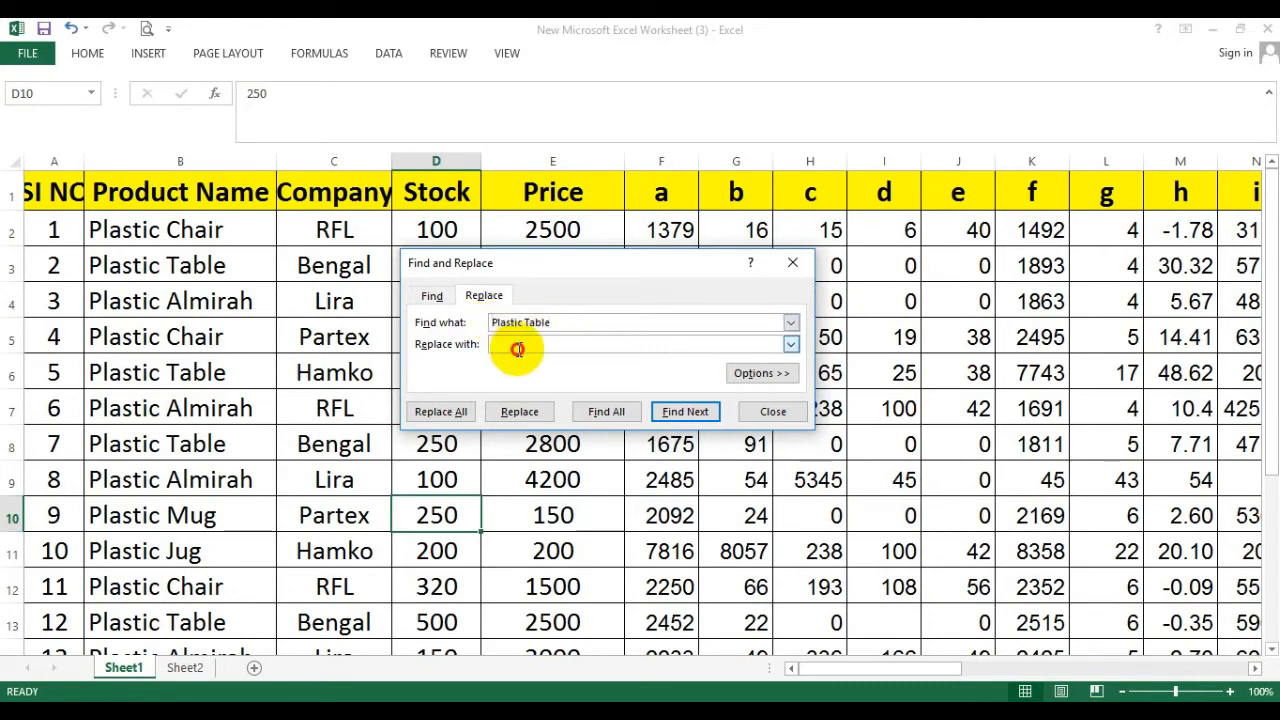
{"action": "key", "text": "ctrl+v"}
{"action": "type", "text": "2"}
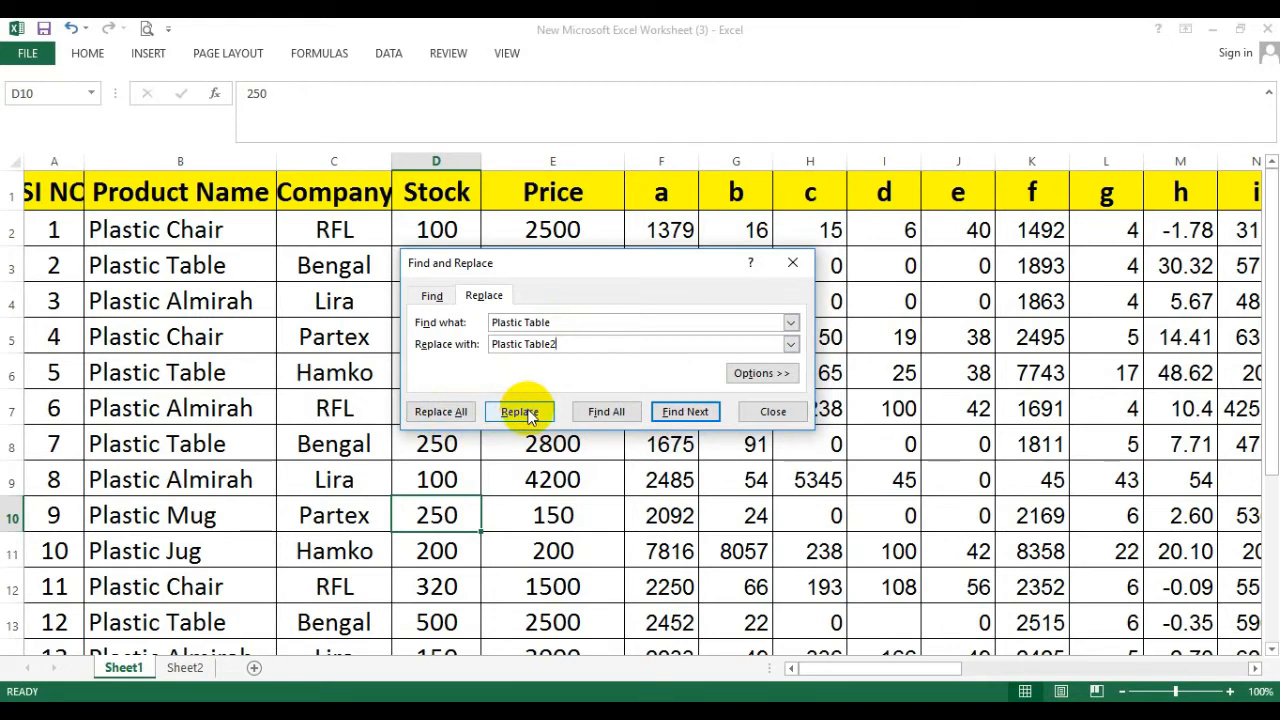
{"action": "left_click", "coordinate": [455, 412]}
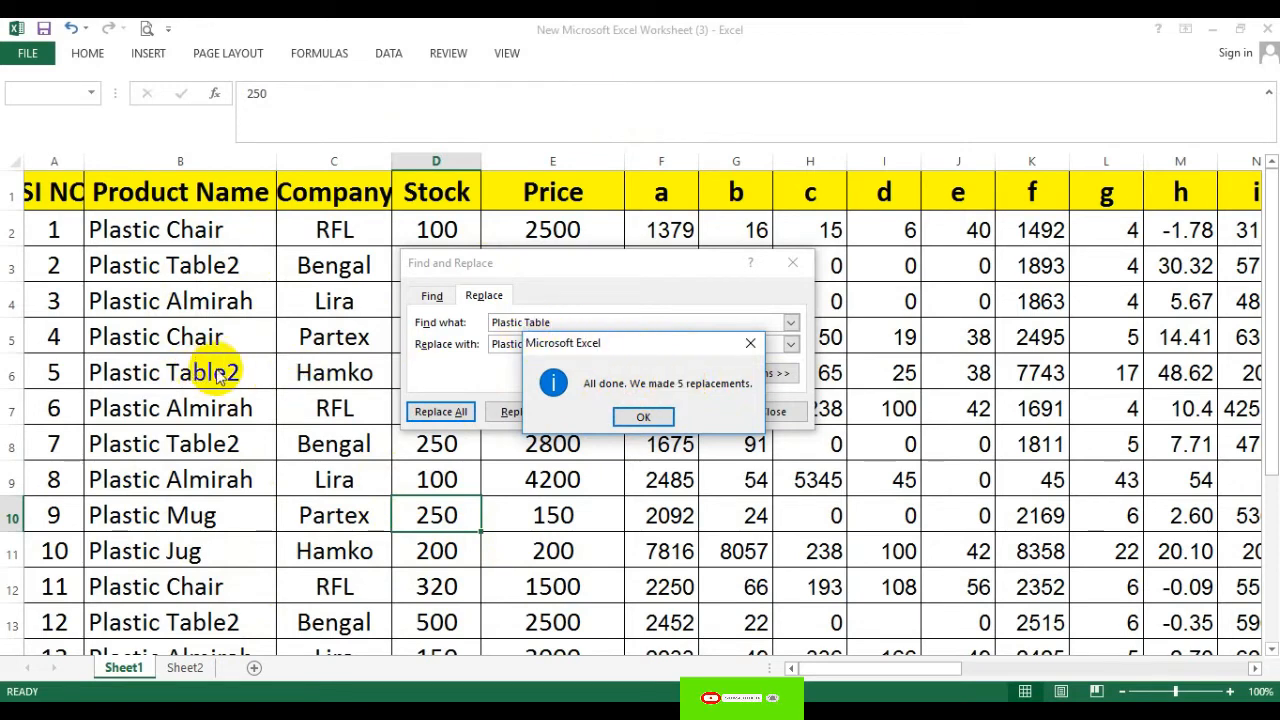
{"action": "left_click", "coordinate": [643, 417]}
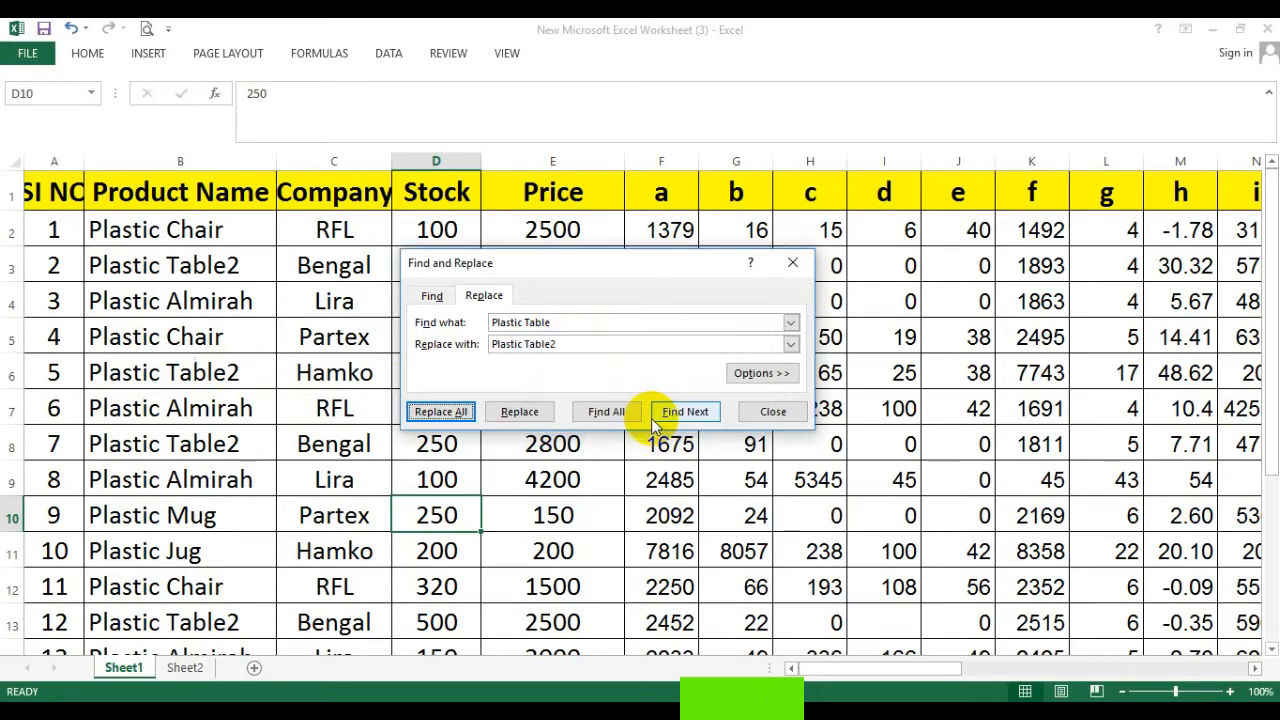
{"action": "left_click", "coordinate": [793, 263]}
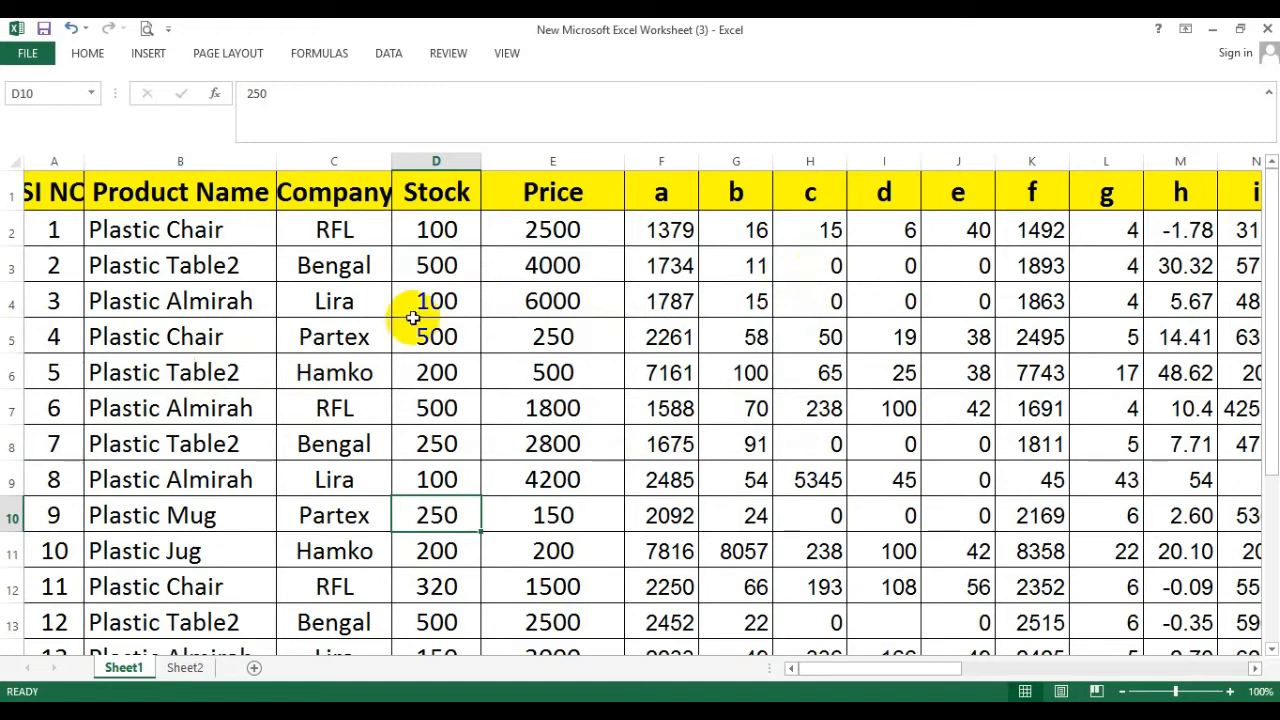
Step: Apply italics to the company name Hamko in C6 and remove them again
{"action": "left_click", "coordinate": [349, 373]}
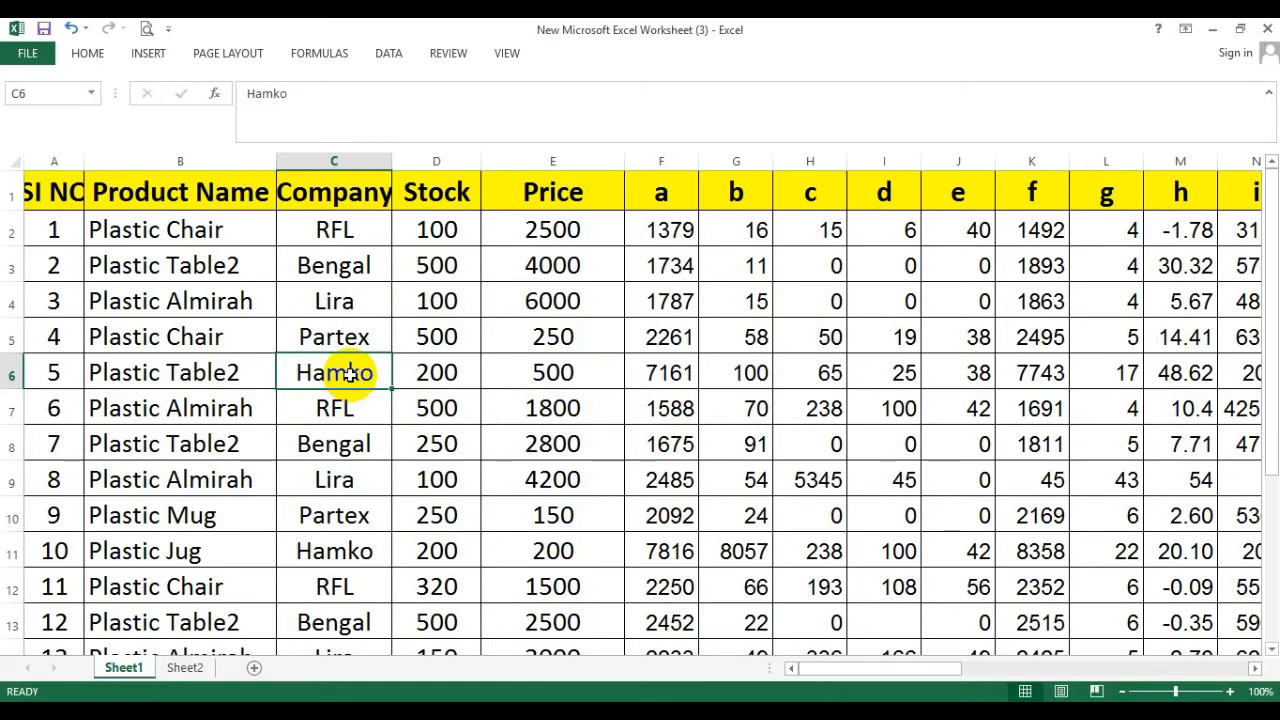
{"action": "key", "text": "ctrl+i"}
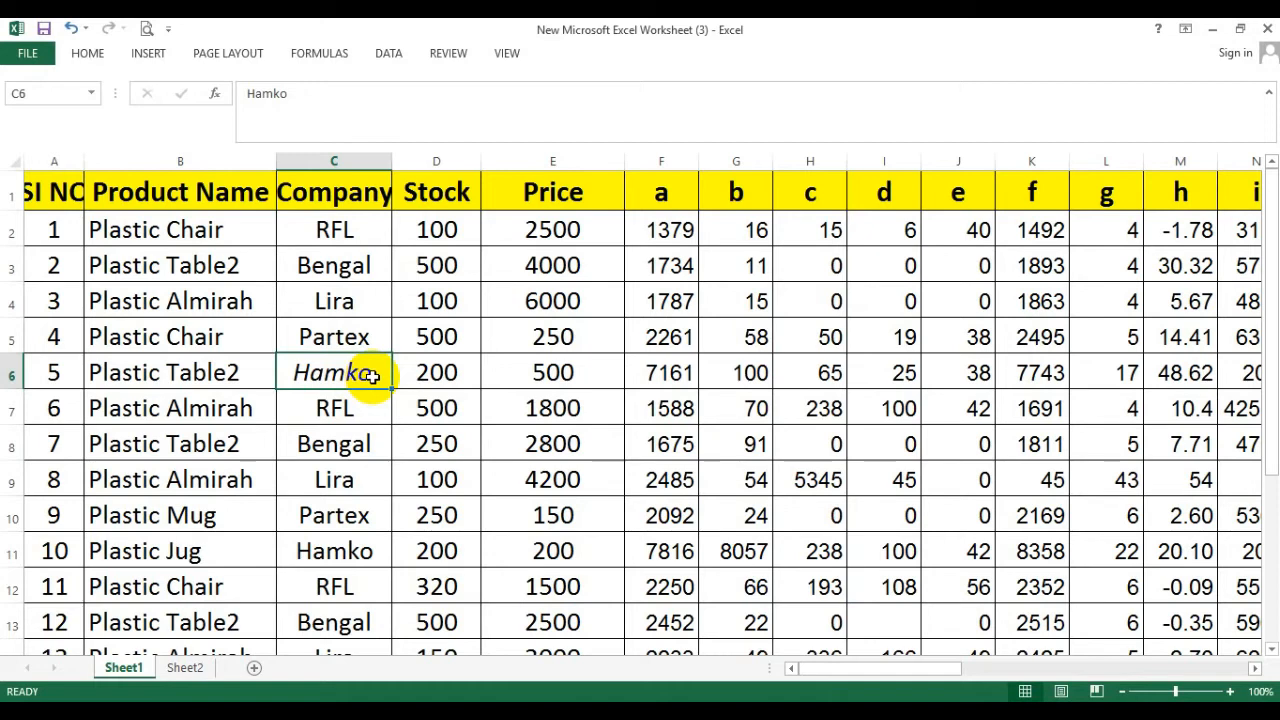
{"action": "key", "text": "ctrl+i"}
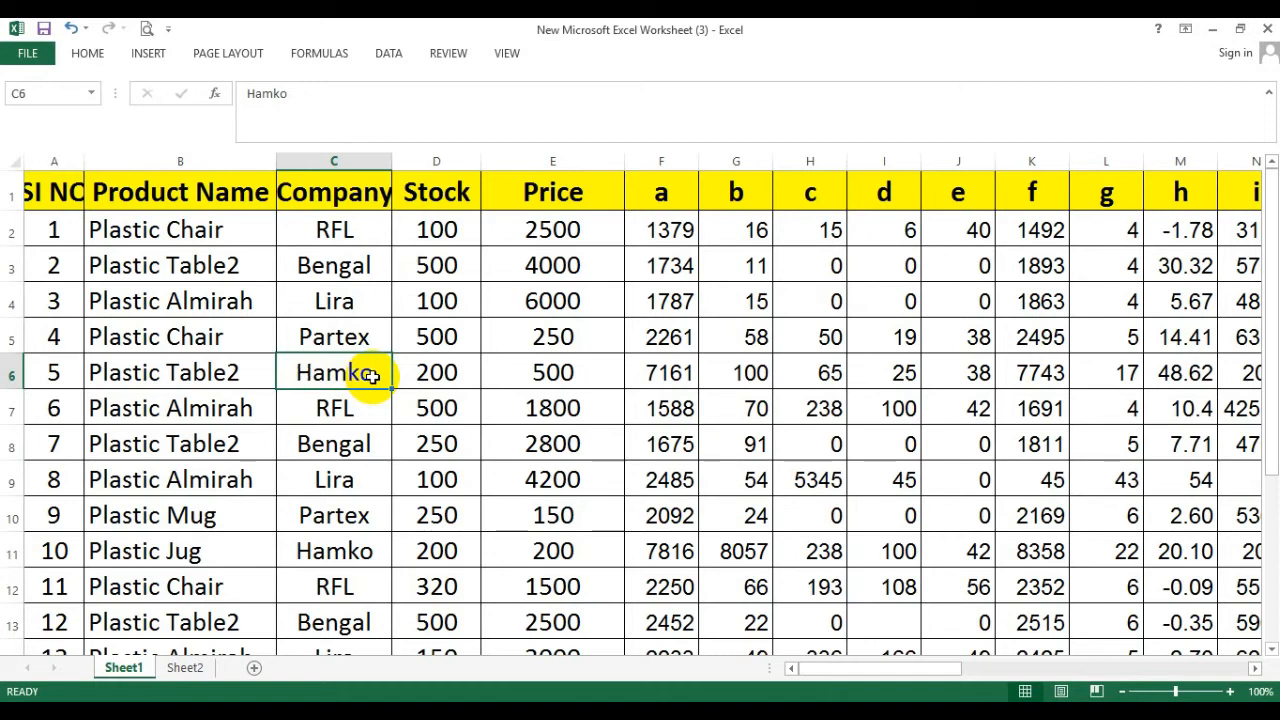
Step: Apply italics to the range B4:E9 and remove them again, twice in a row, and deselect the range
{"action": "left_click", "coordinate": [500, 403]}
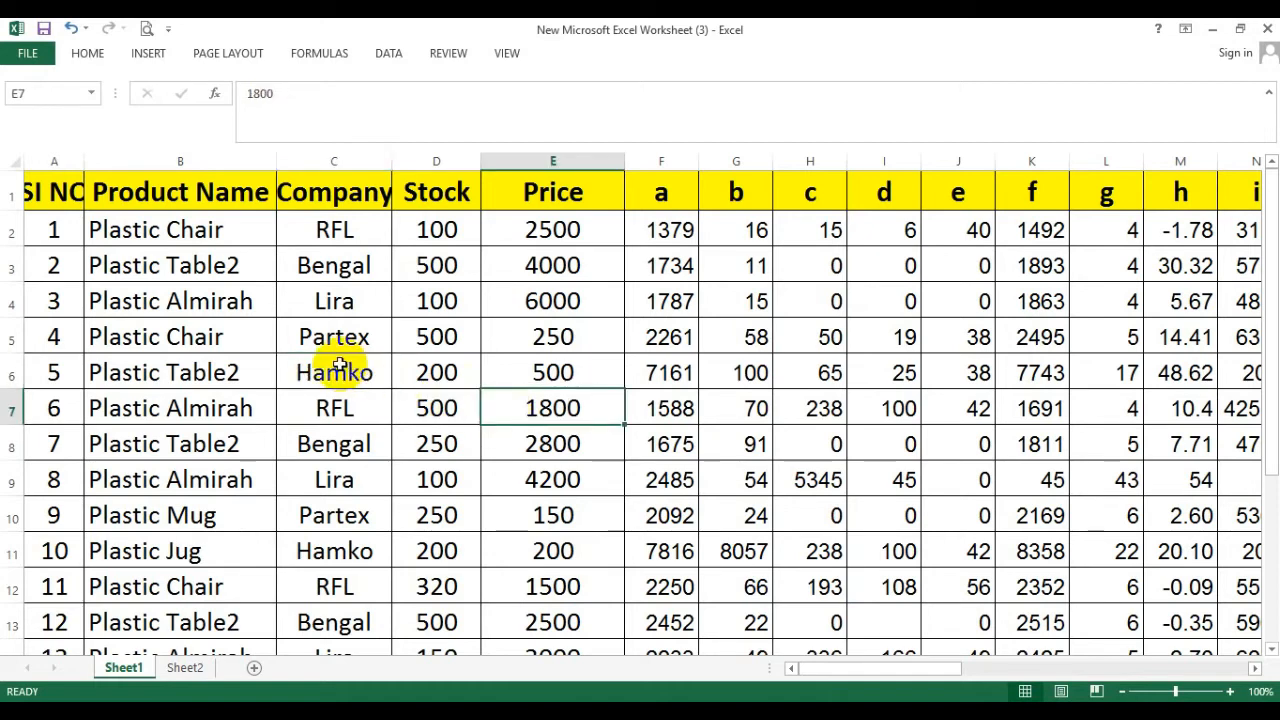
{"action": "left_click_drag", "start_coordinate": [246, 298], "coordinate": [530, 470]}
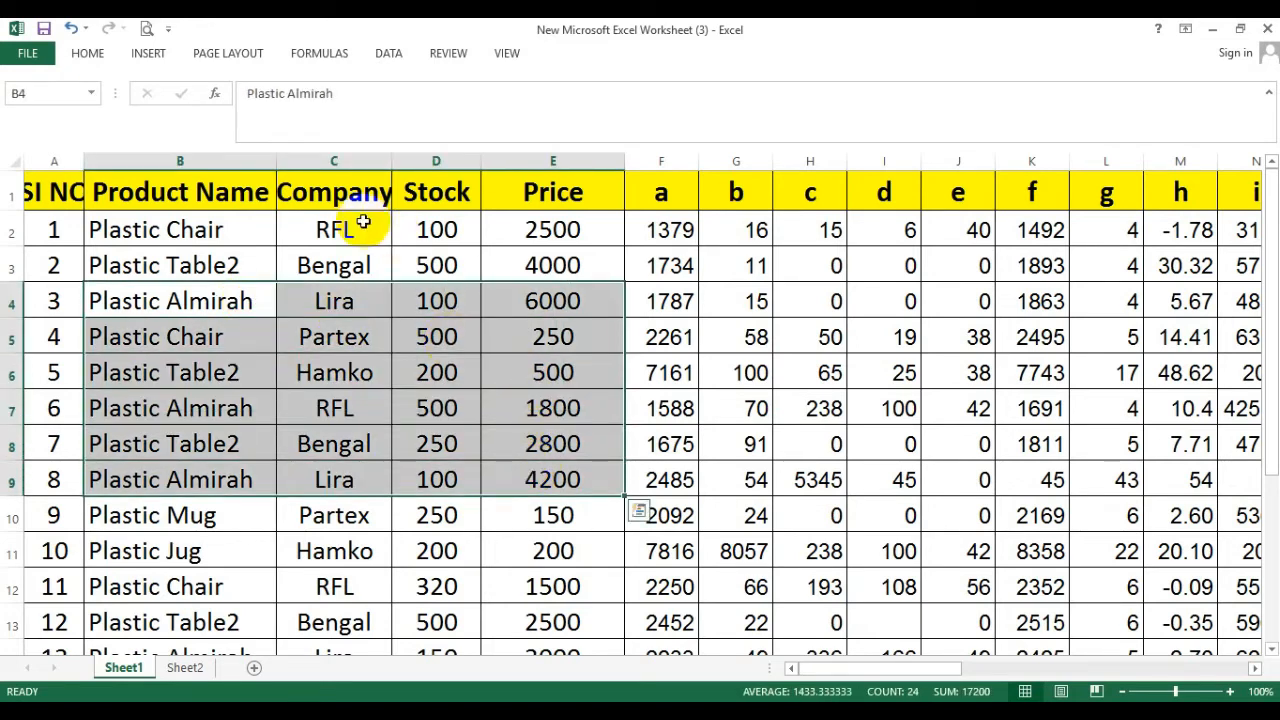
{"action": "left_click", "coordinate": [86, 50]}
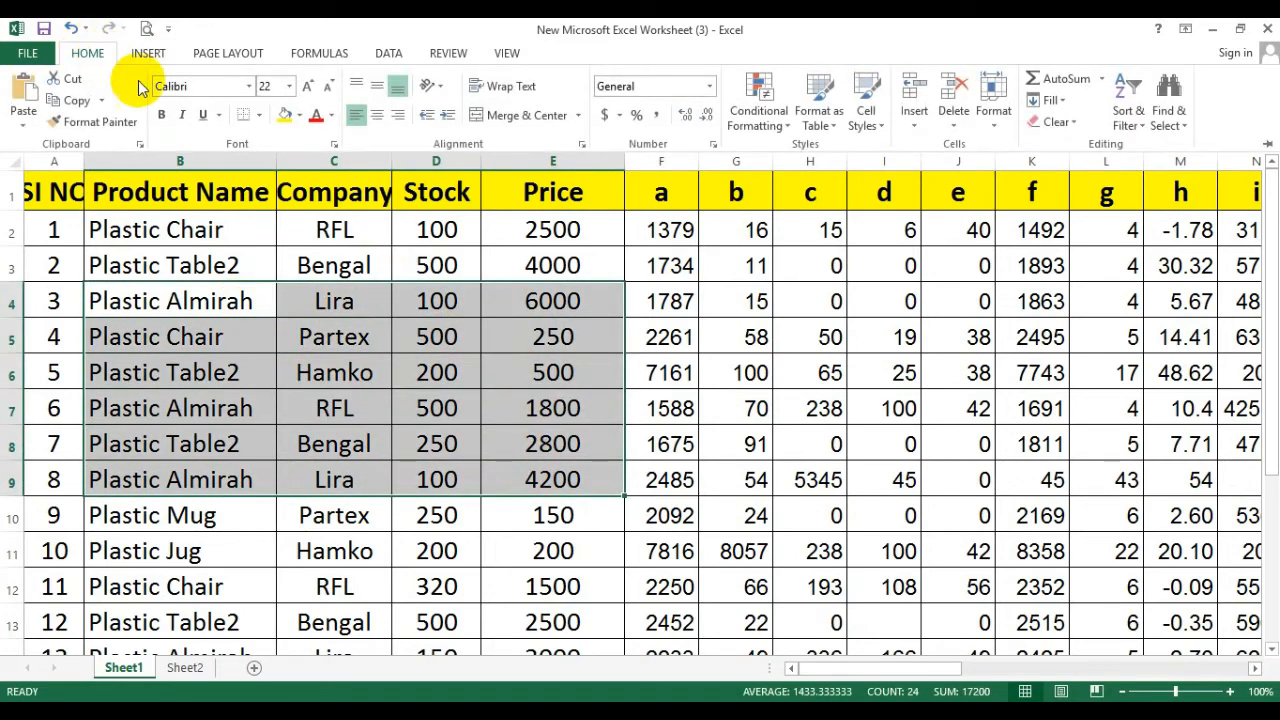
{"action": "left_click", "coordinate": [184, 117]}
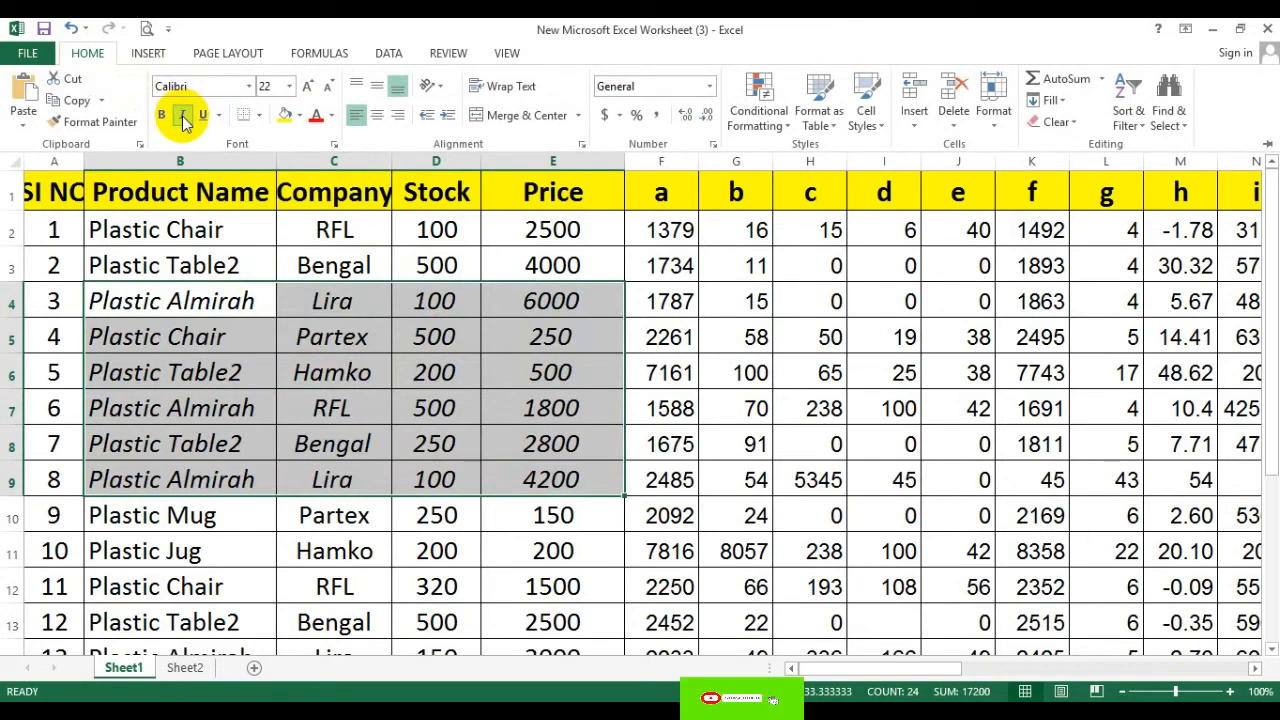
{"action": "left_click", "coordinate": [183, 118]}
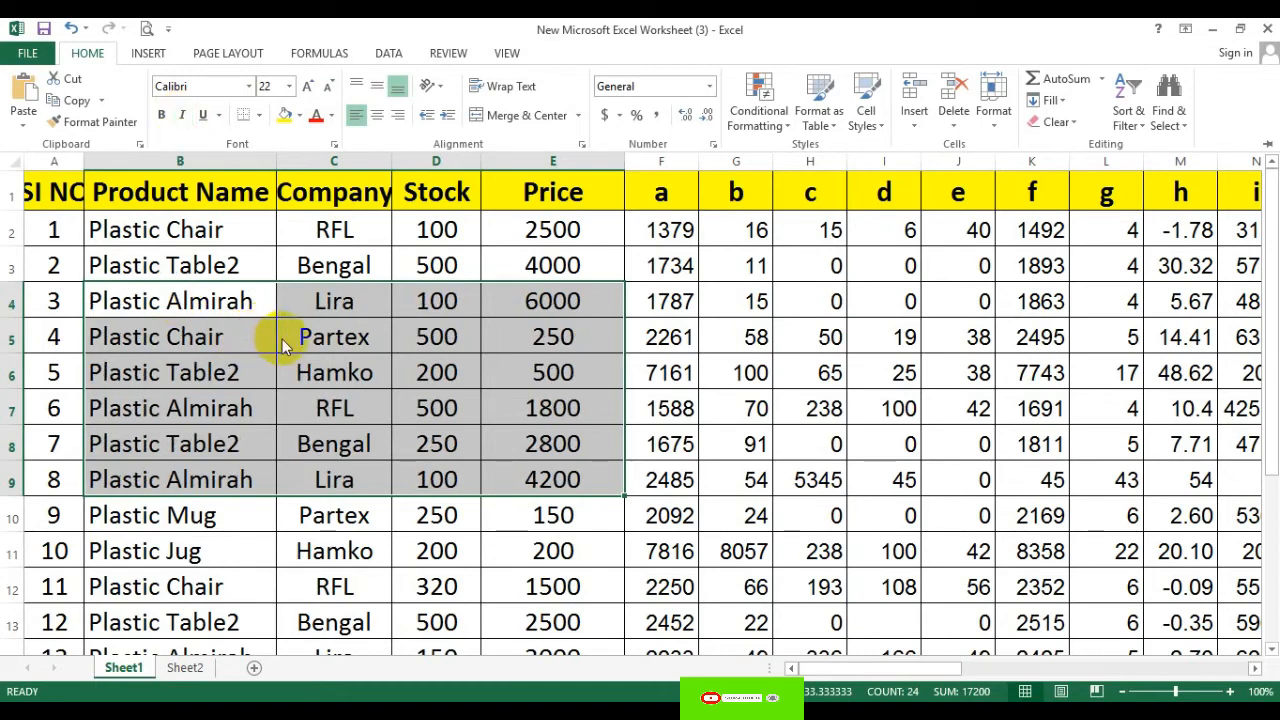
{"action": "key", "text": "ctrl+i"}
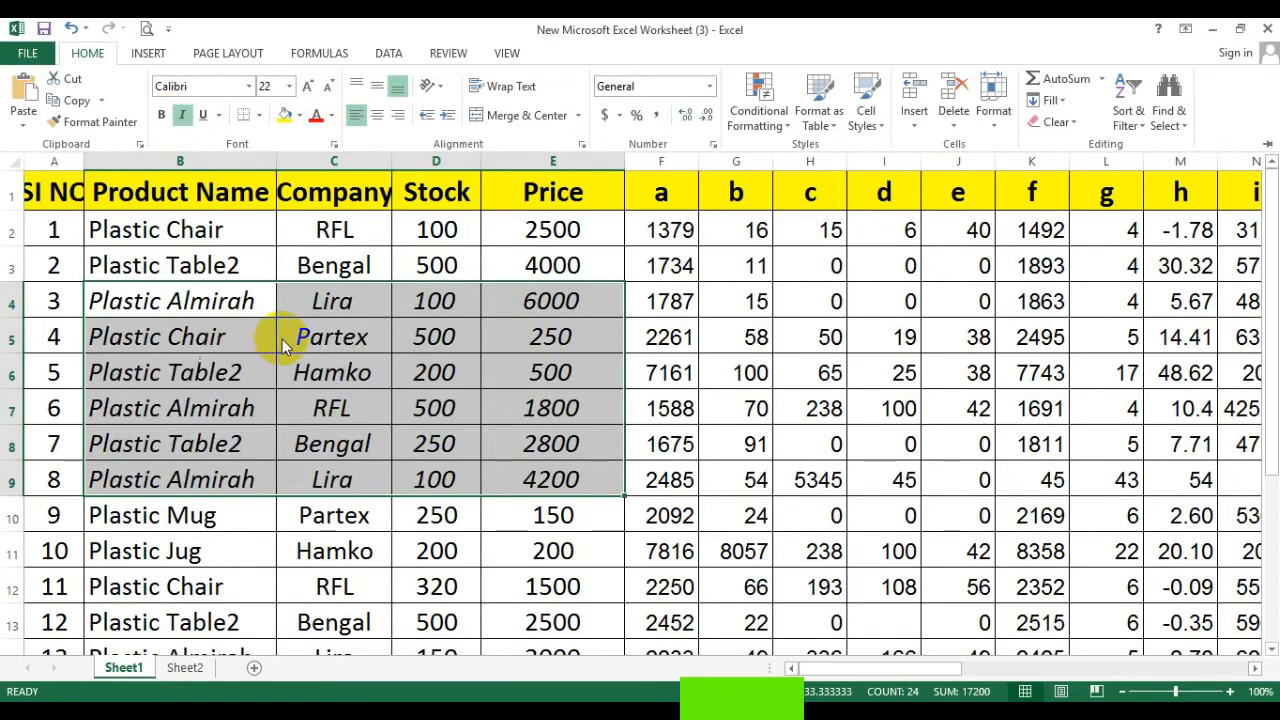
{"action": "key", "text": "ctrl+i"}
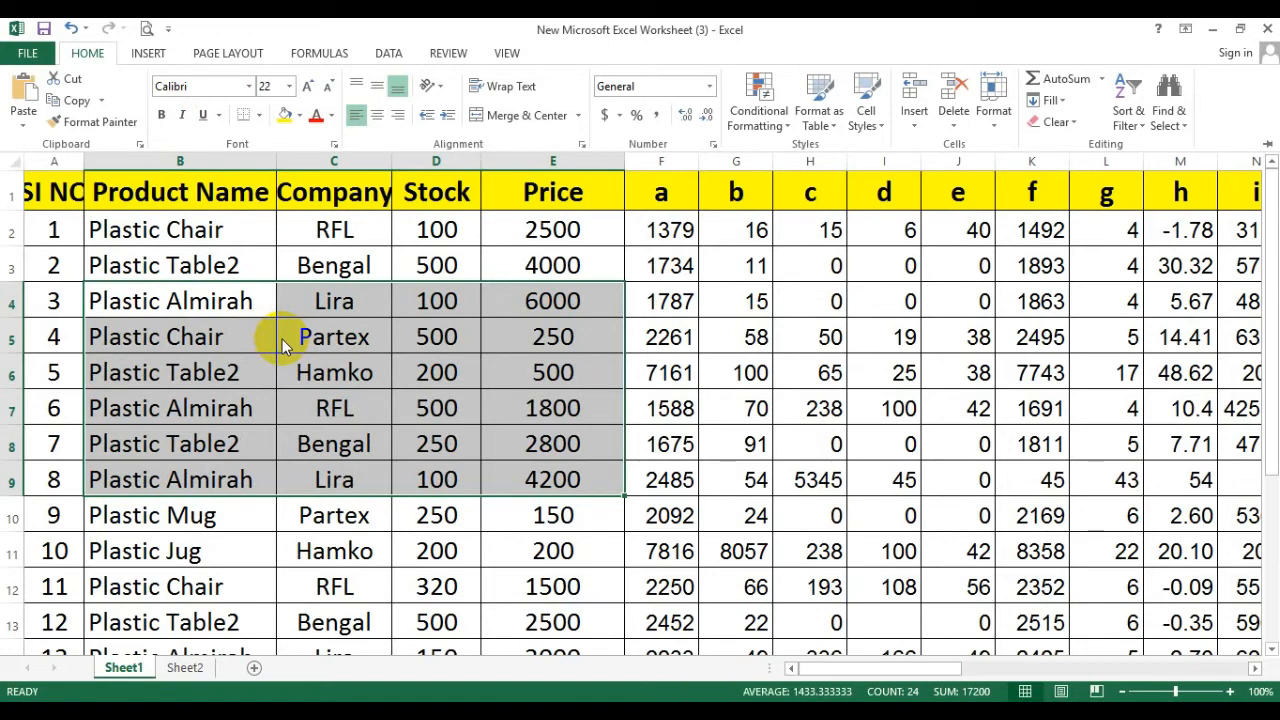
{"action": "key", "text": "ctrl+F1"}
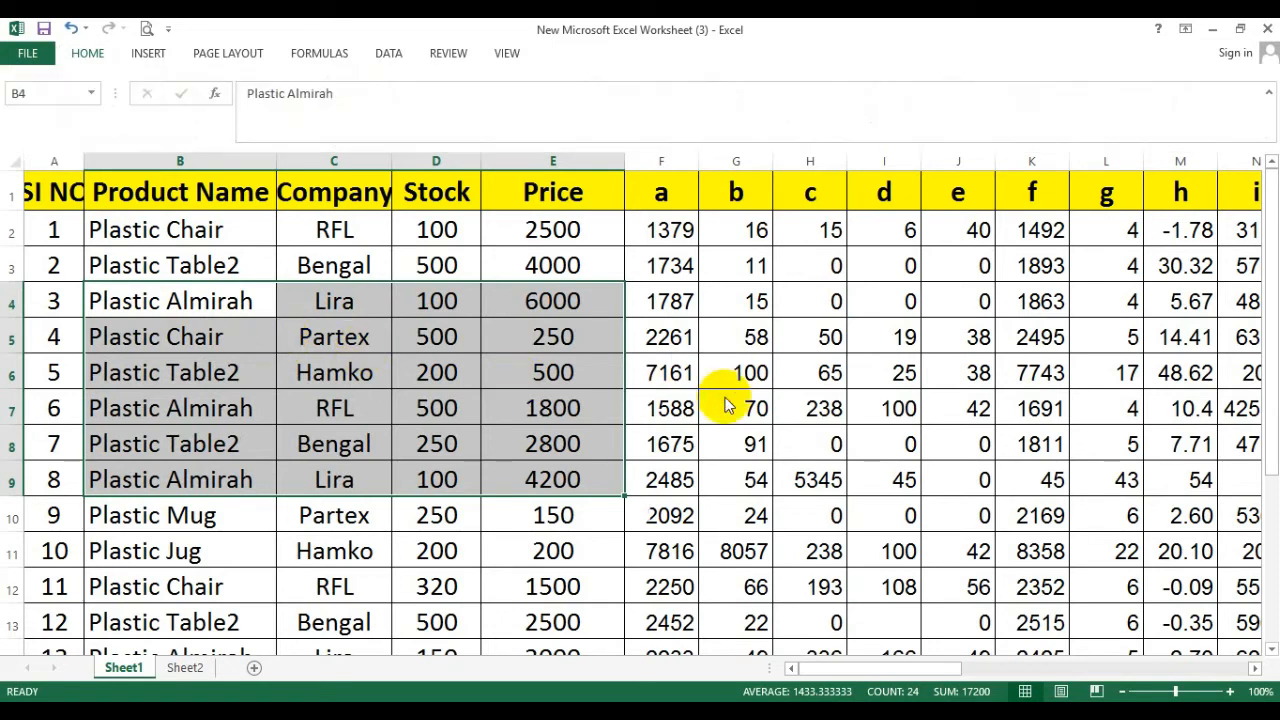
{"action": "left_click", "coordinate": [717, 463]}
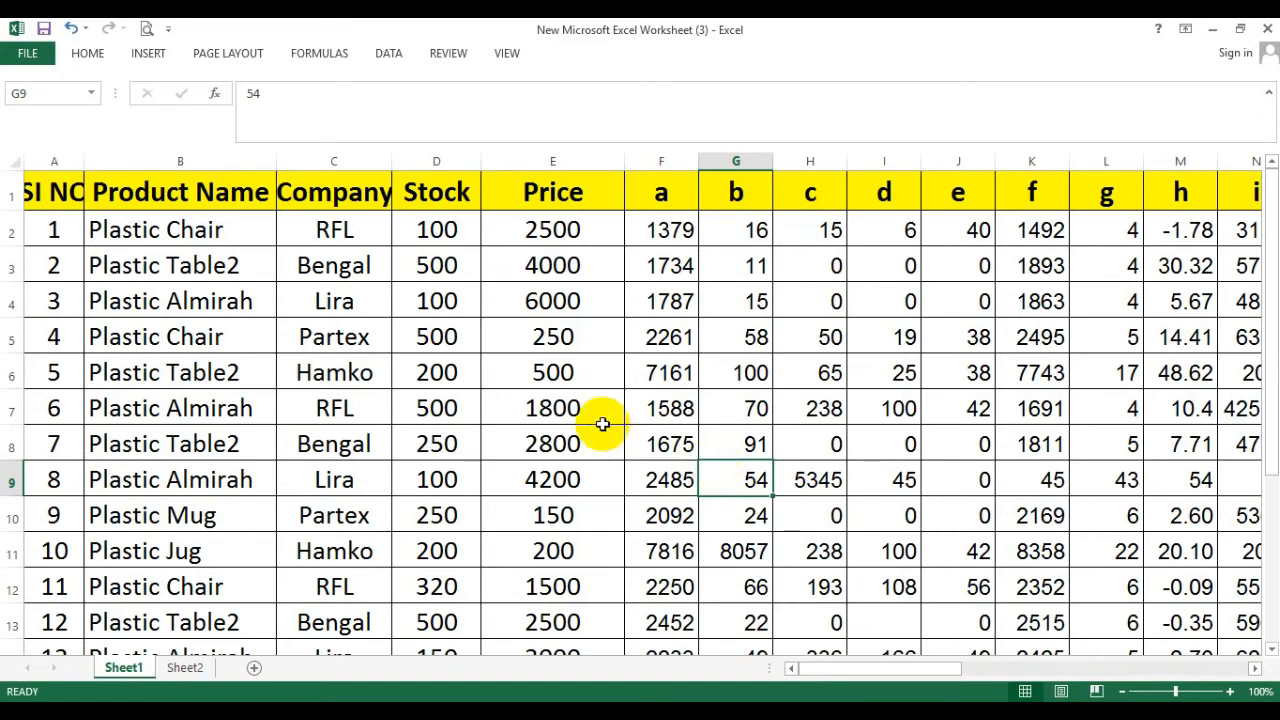
Step: Hyperlink the company name Lira in C9 to the Desktop folder "am pic" and test the link, closing the opened folder window
{"action": "left_click", "coordinate": [352, 481]}
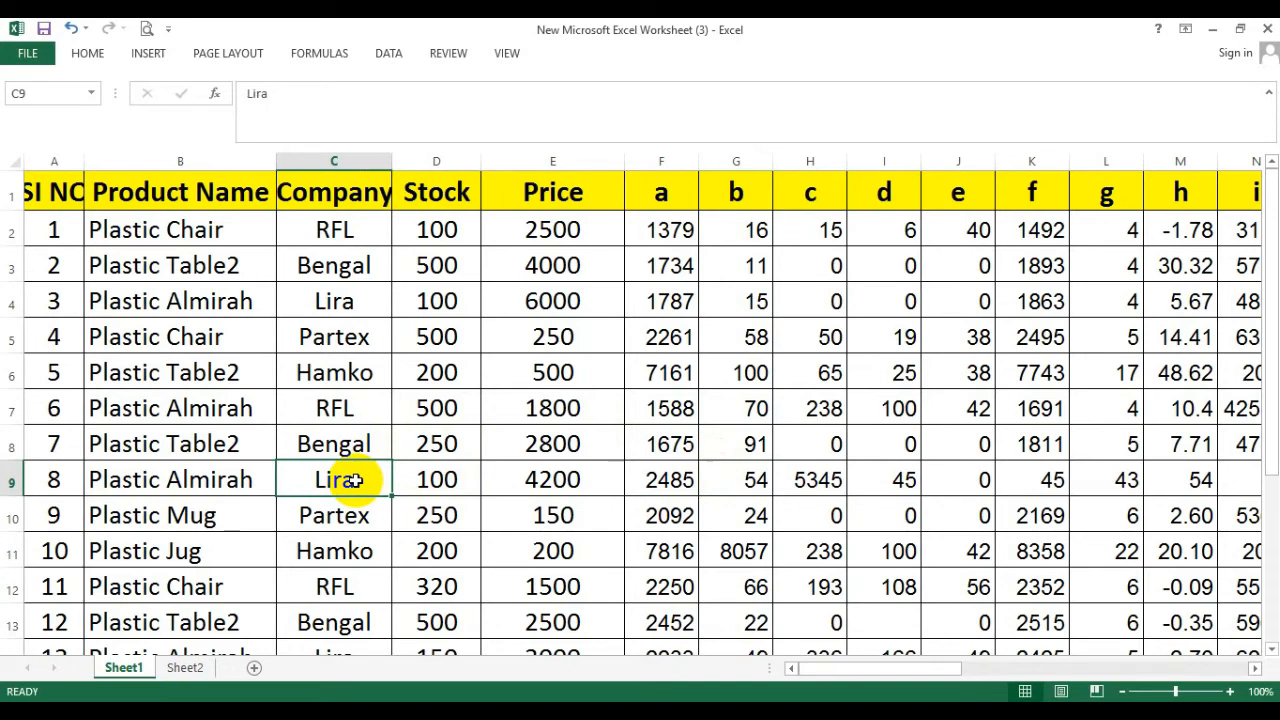
{"action": "key", "text": "ctrl+k"}
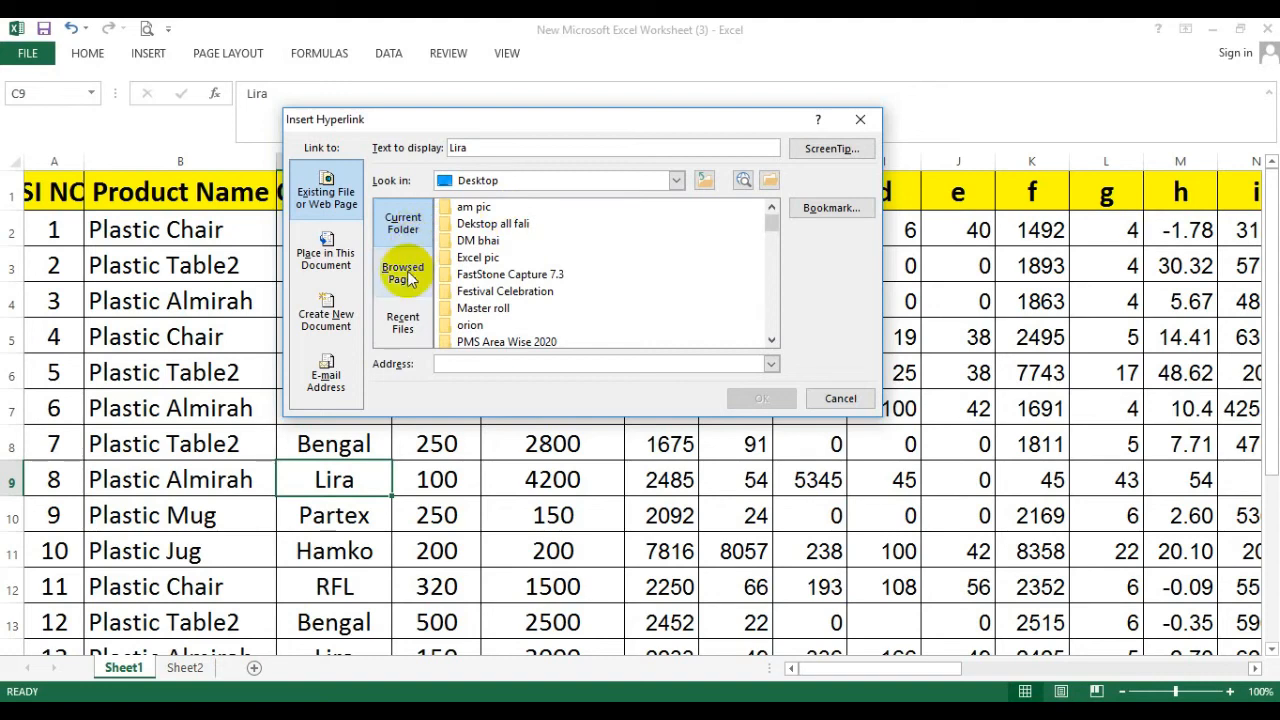
{"action": "left_click", "coordinate": [474, 208]}
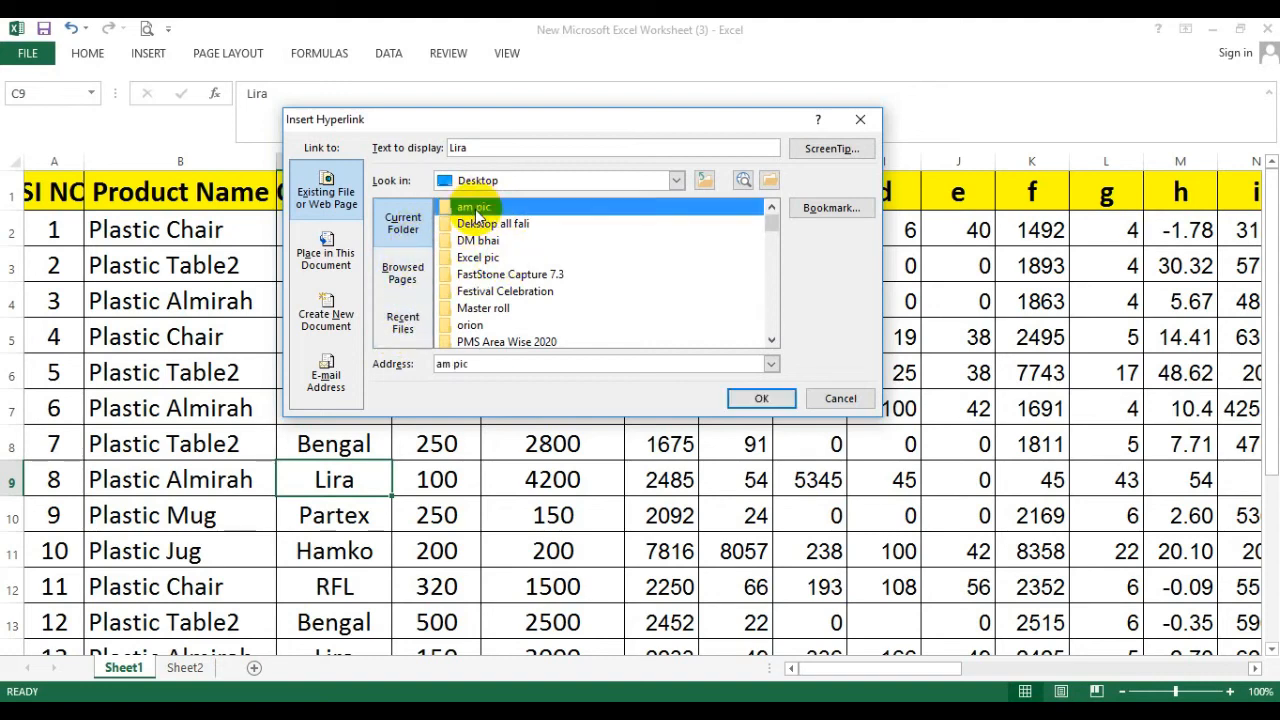
{"action": "left_click", "coordinate": [762, 399]}
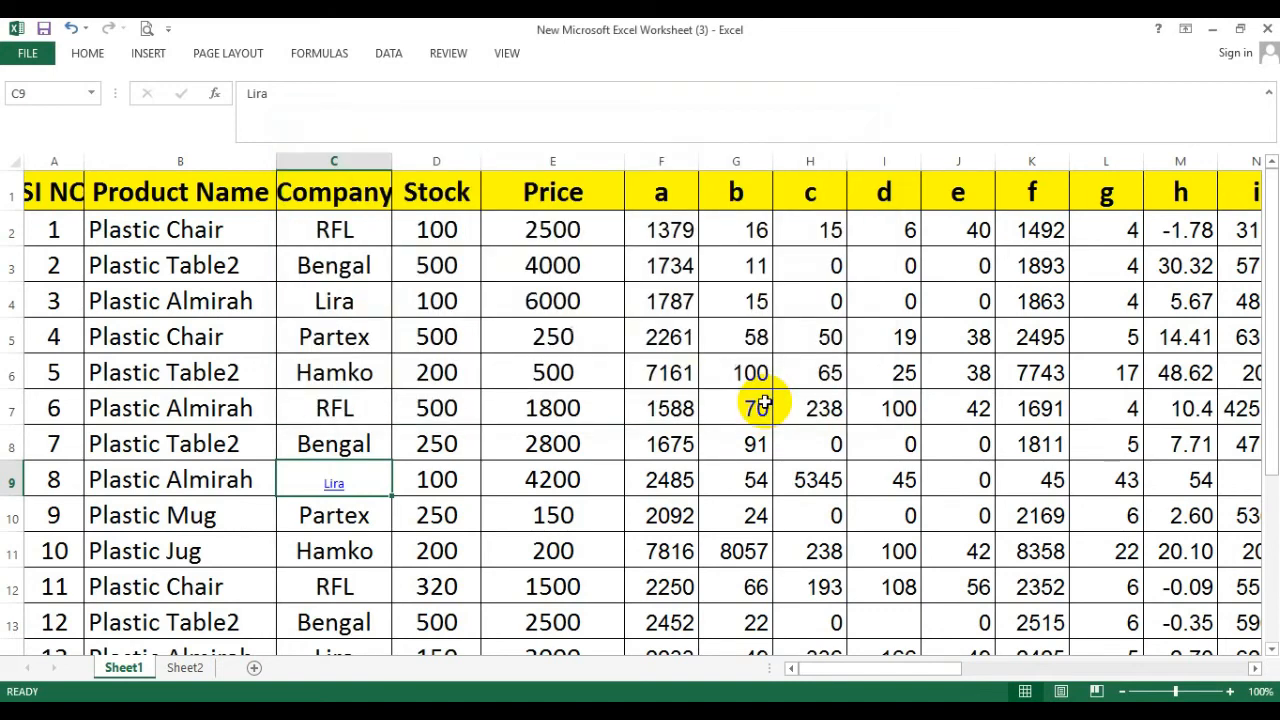
{"action": "left_click", "coordinate": [336, 484]}
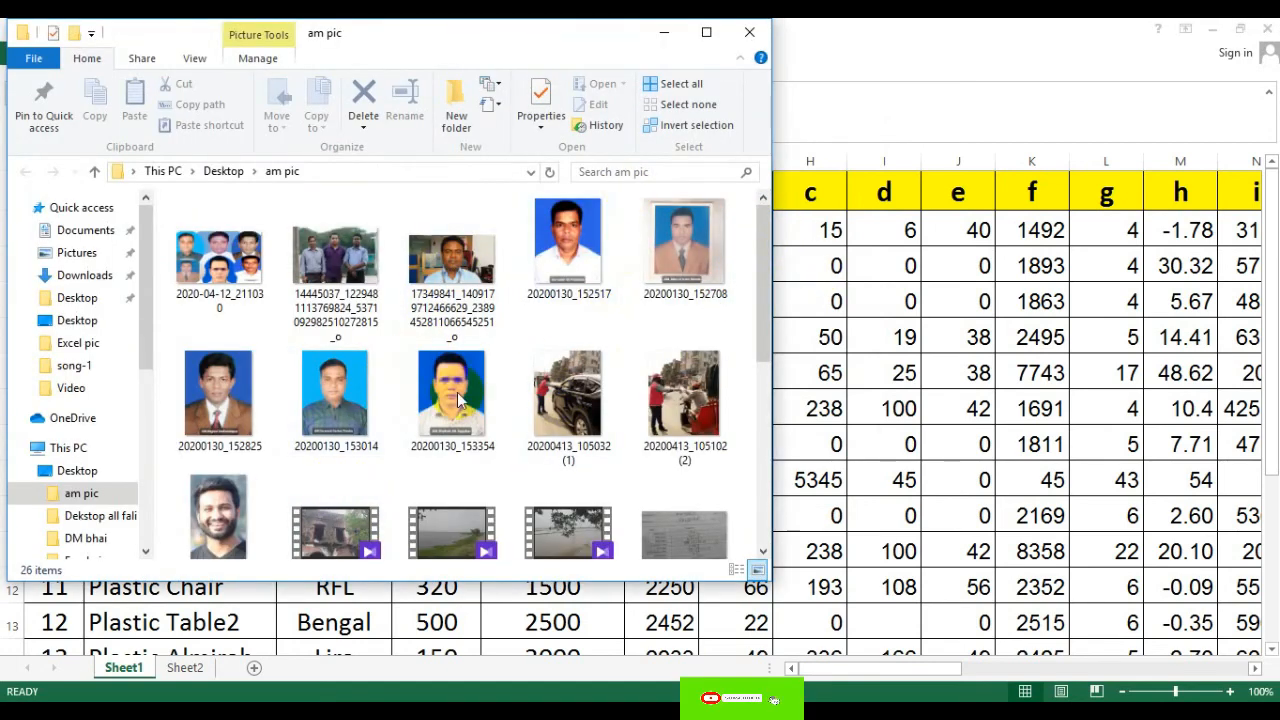
{"action": "left_click", "coordinate": [749, 33]}
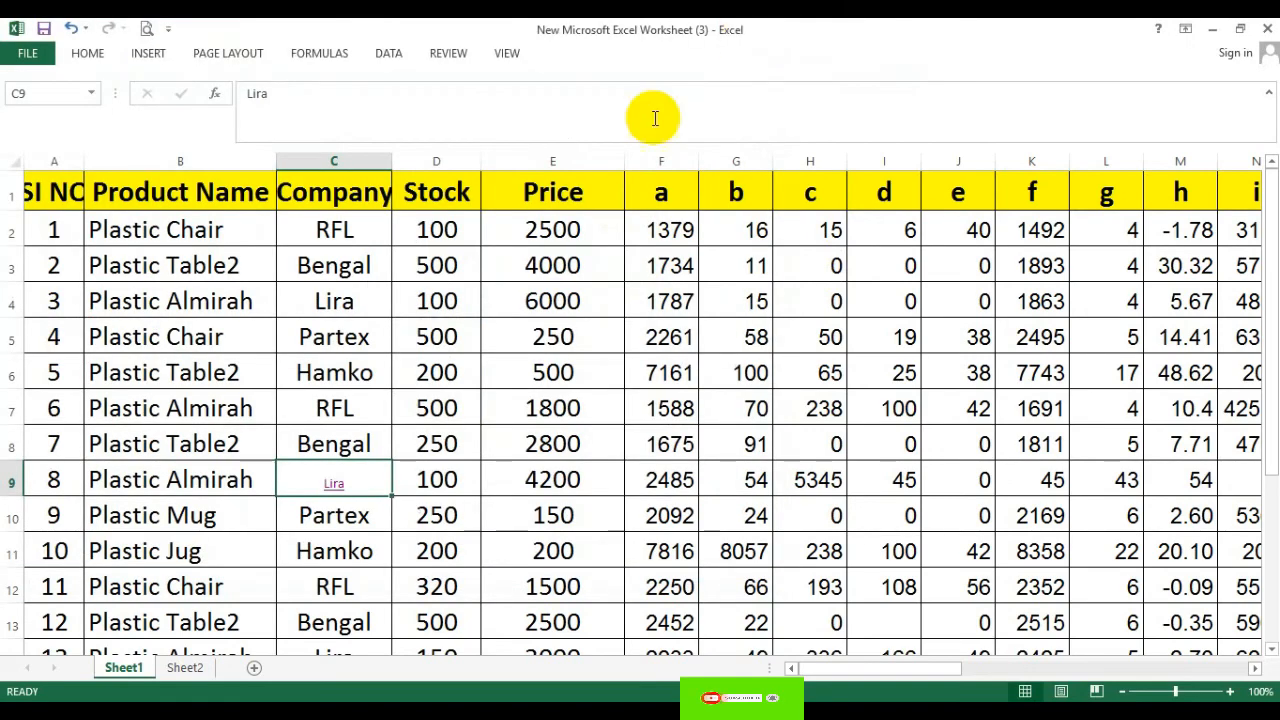